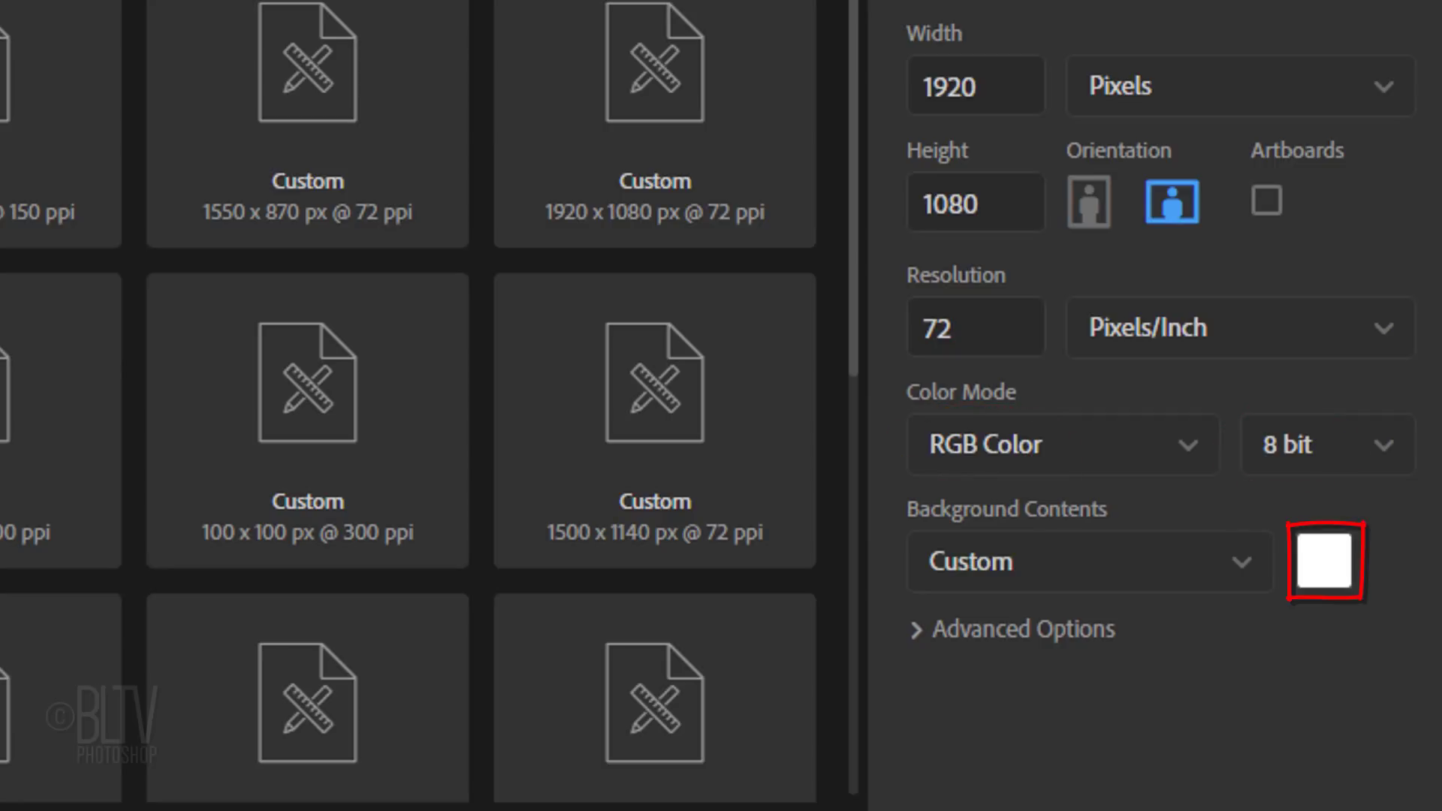
Set Background Contents to white (ffffff) and create the 1920×1080 px, 72 ppi RGB document.
{"action": "left_click", "coordinate": [1253, 567]}
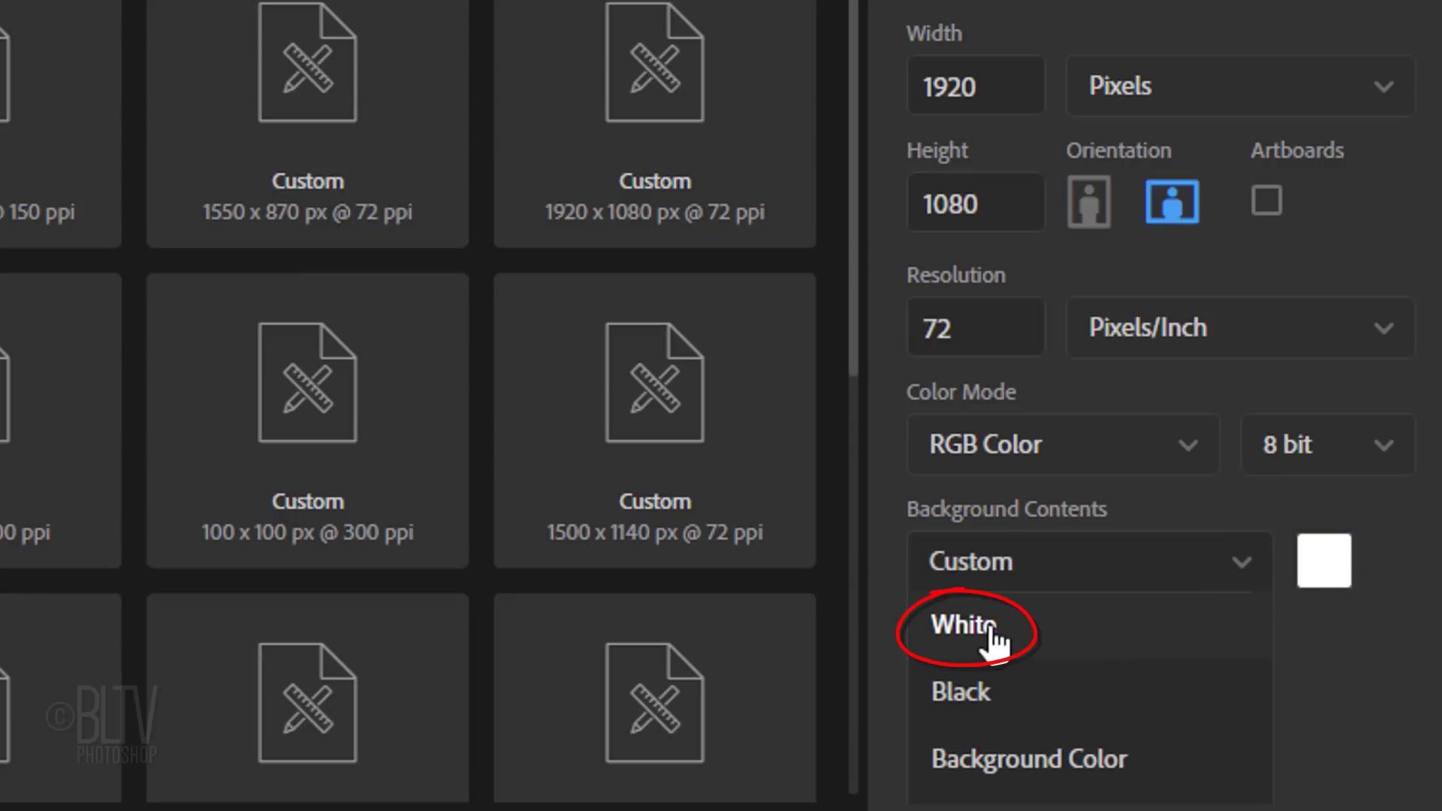
{"action": "left_click", "coordinate": [1242, 593]}
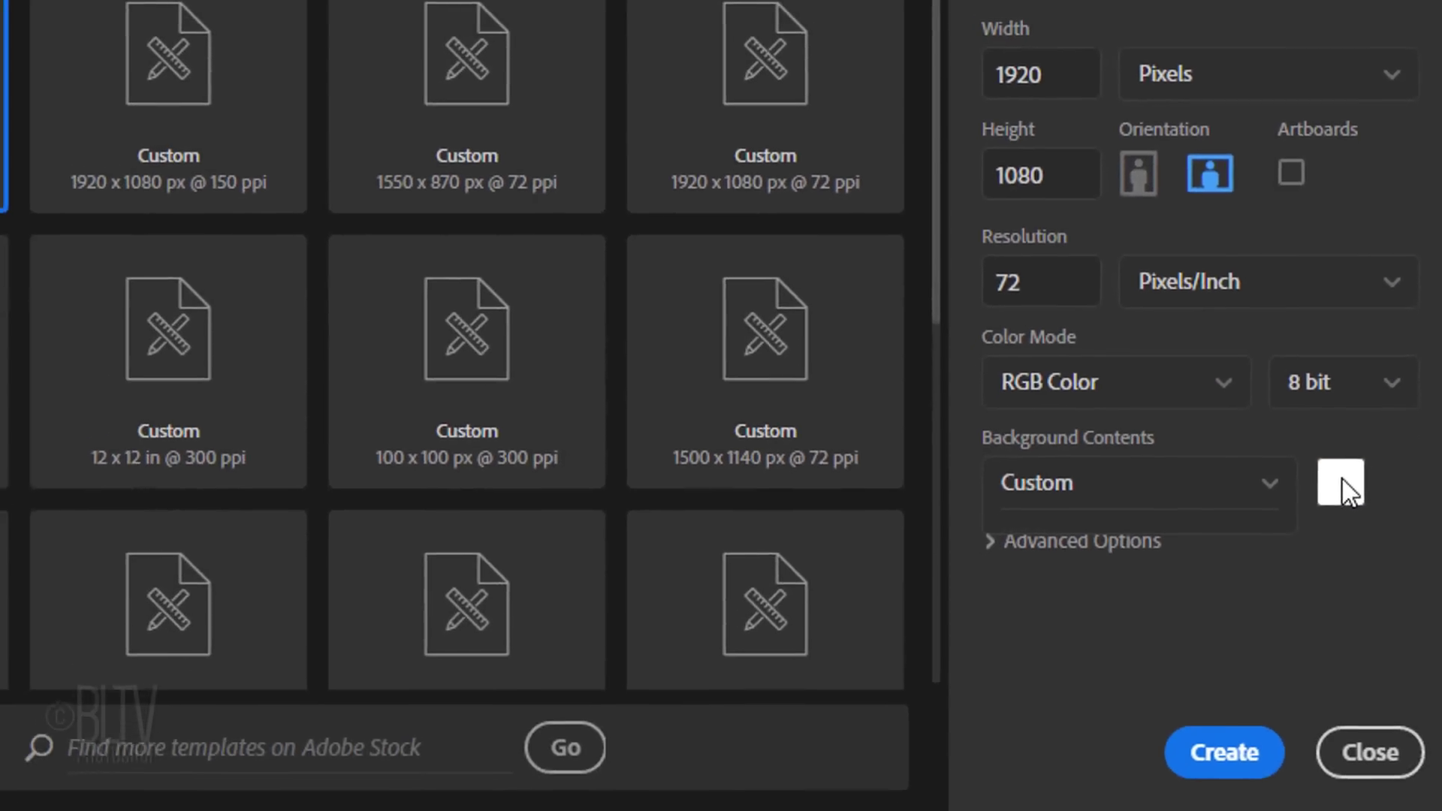
{"action": "left_click", "coordinate": [1332, 530]}
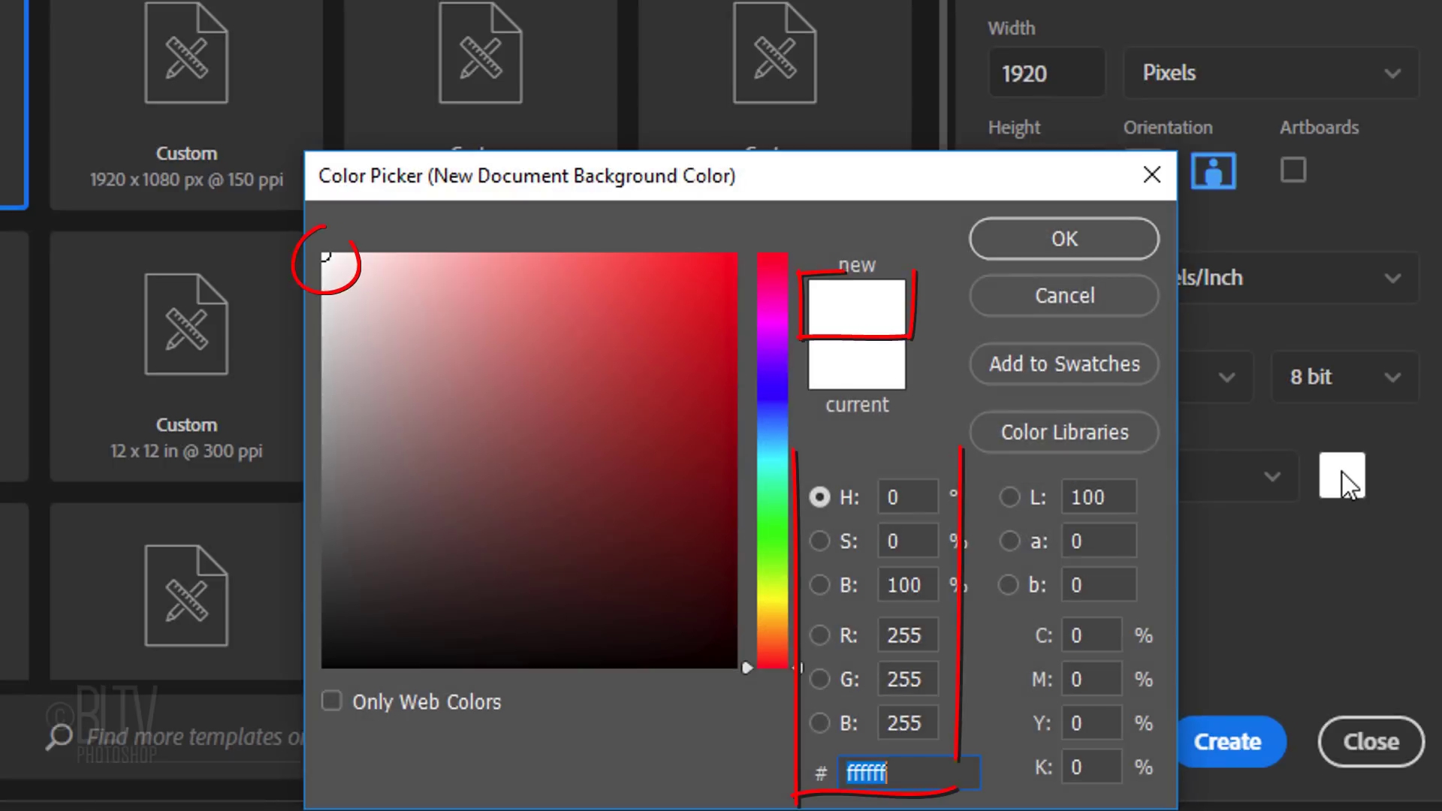
{"action": "left_click", "coordinate": [1069, 246]}
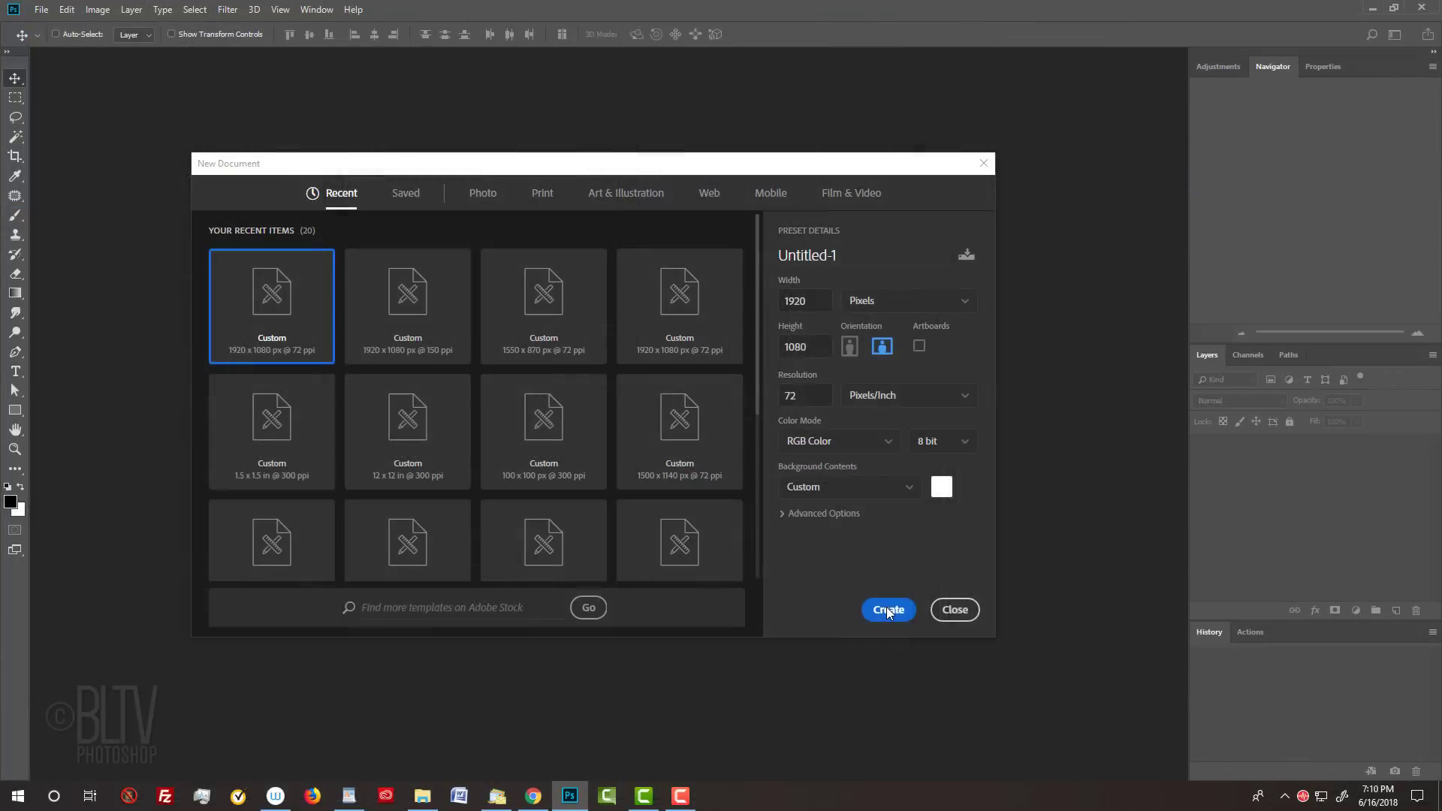
{"action": "left_click", "coordinate": [1225, 742]}
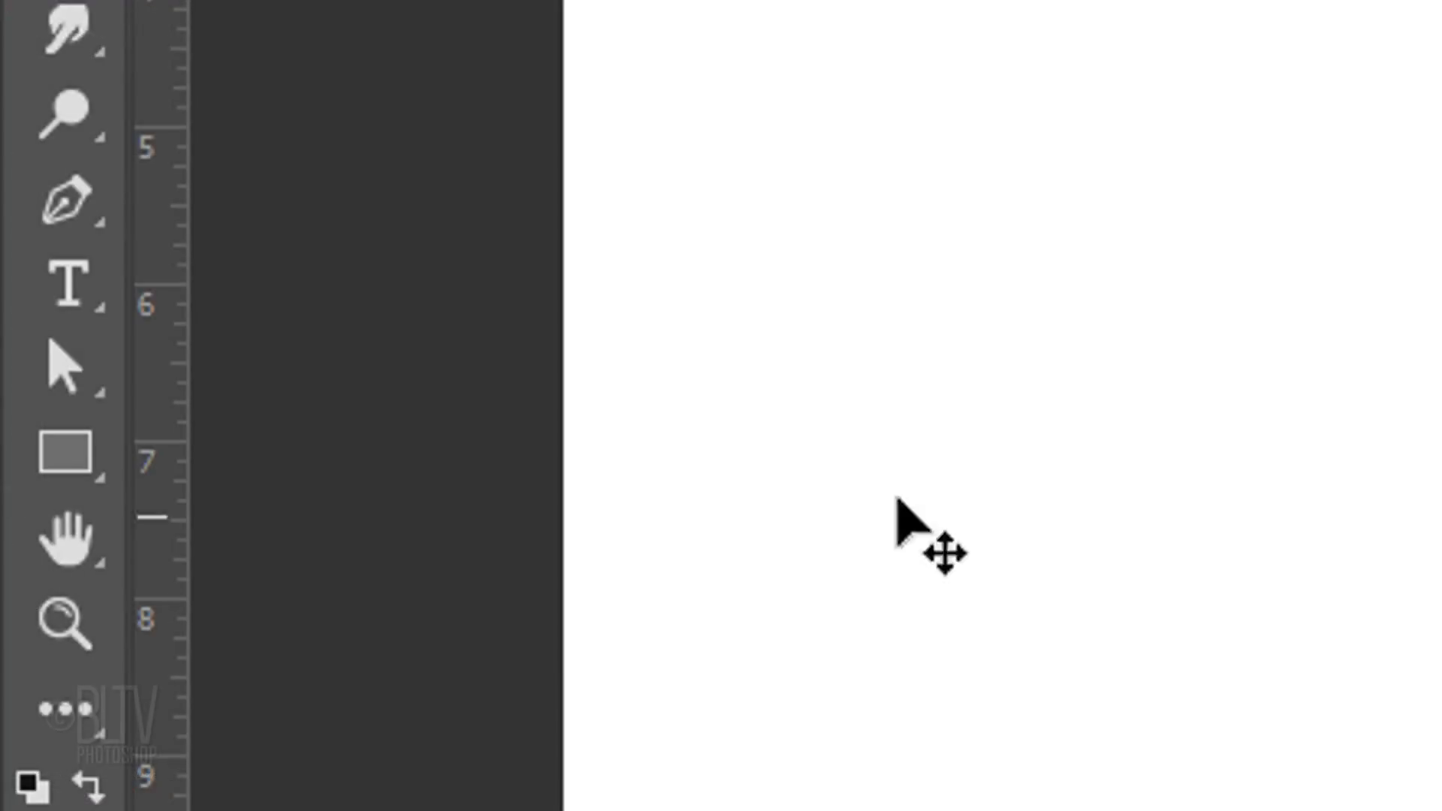
Select the Horizontal Type Tool and set the font family to Dense.
{"action": "right_click", "coordinate": [17, 374]}
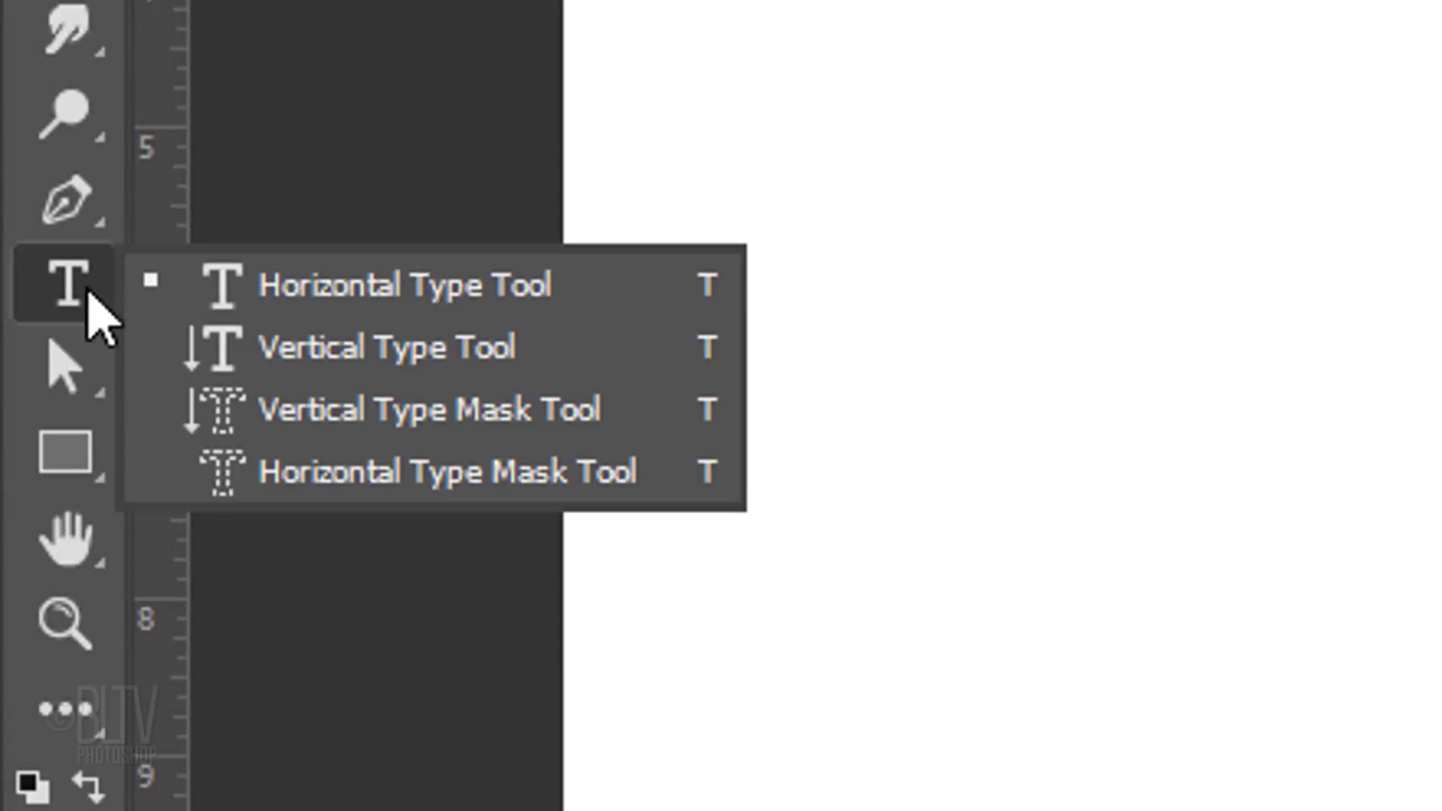
{"action": "left_click", "coordinate": [383, 311]}
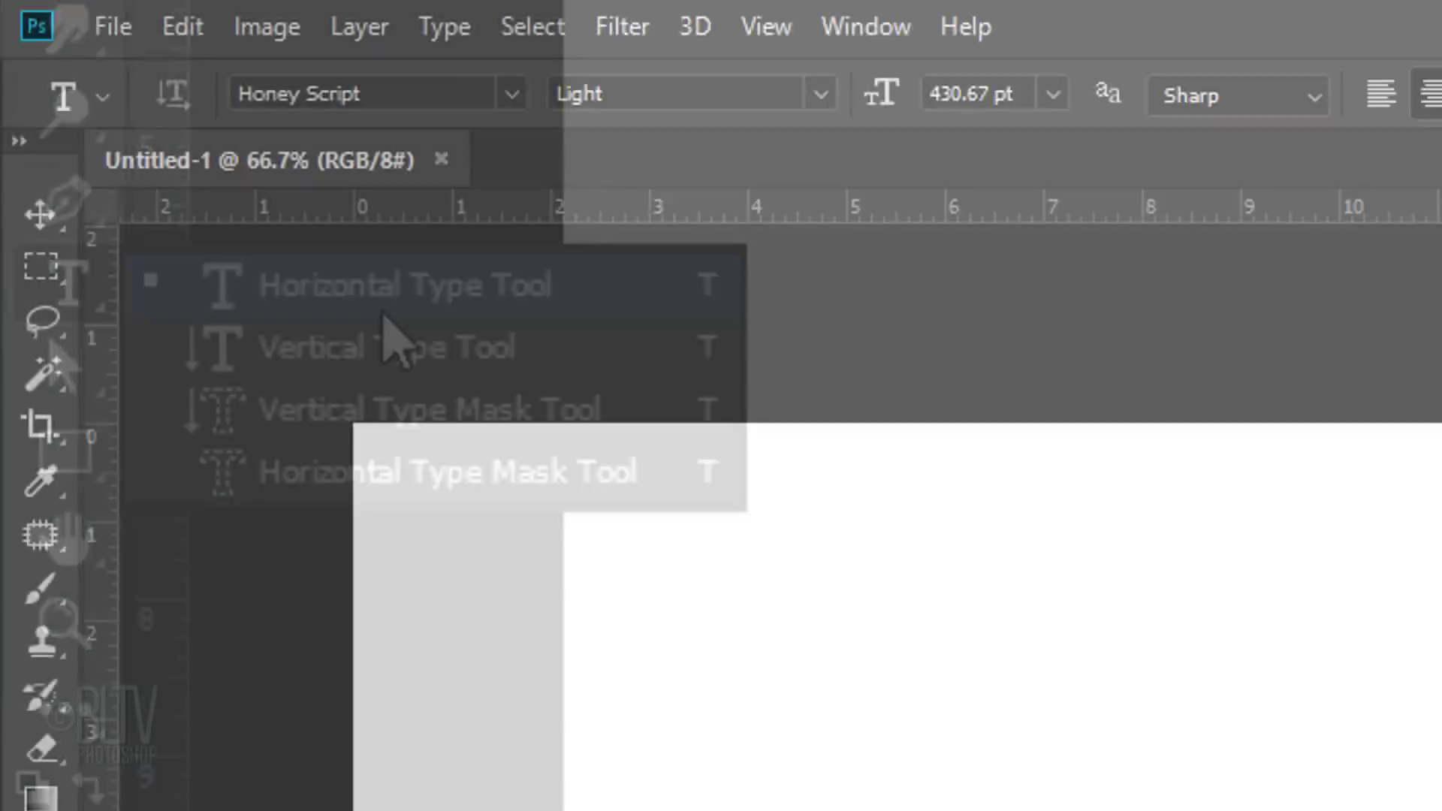
{"action": "left_click", "coordinate": [511, 96]}
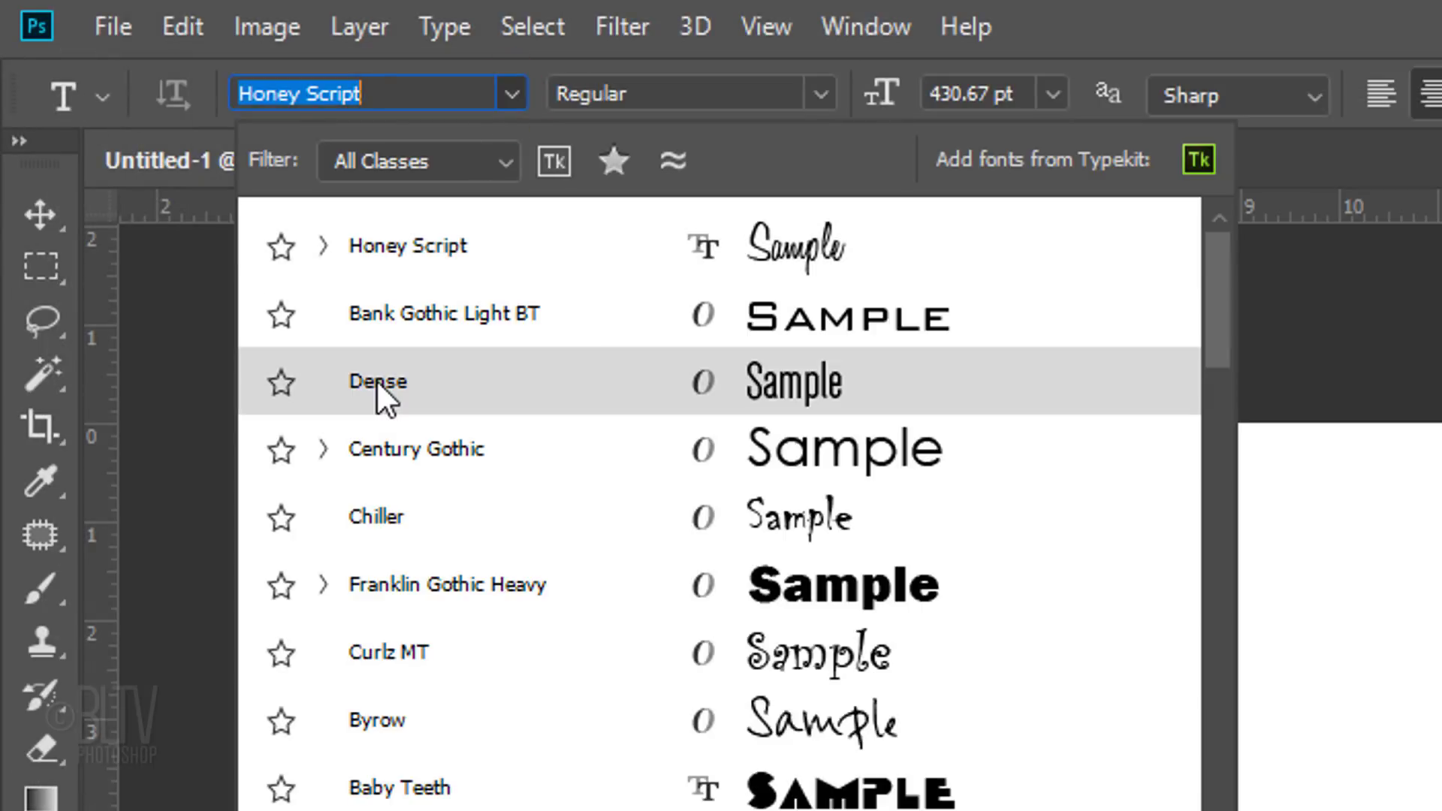
{"action": "left_click", "coordinate": [377, 380]}
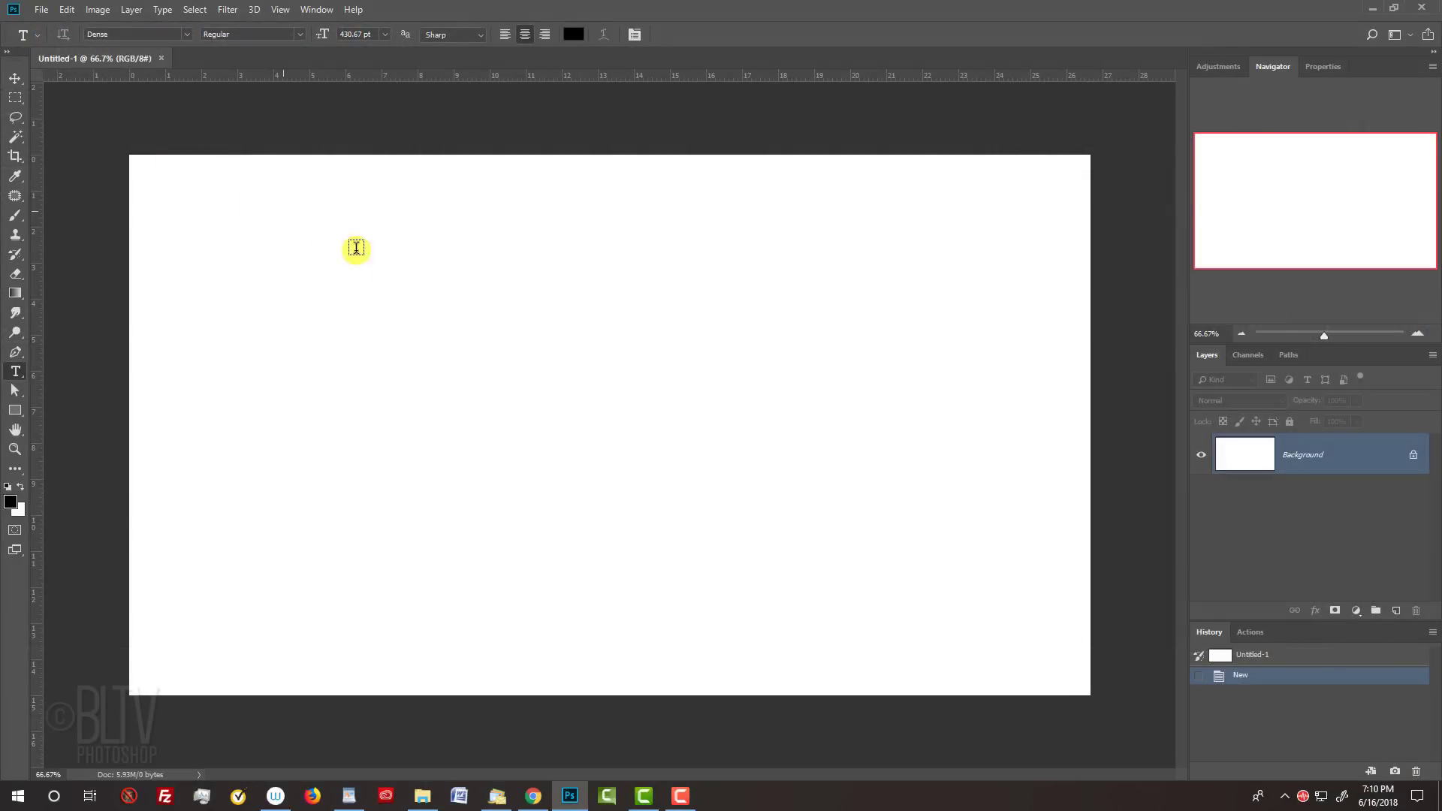
Type 'White on White' on the canvas, commit it, and nudge it up to centre.
{"action": "left_click", "coordinate": [609, 431]}
{"action": "type", "text": "W"}
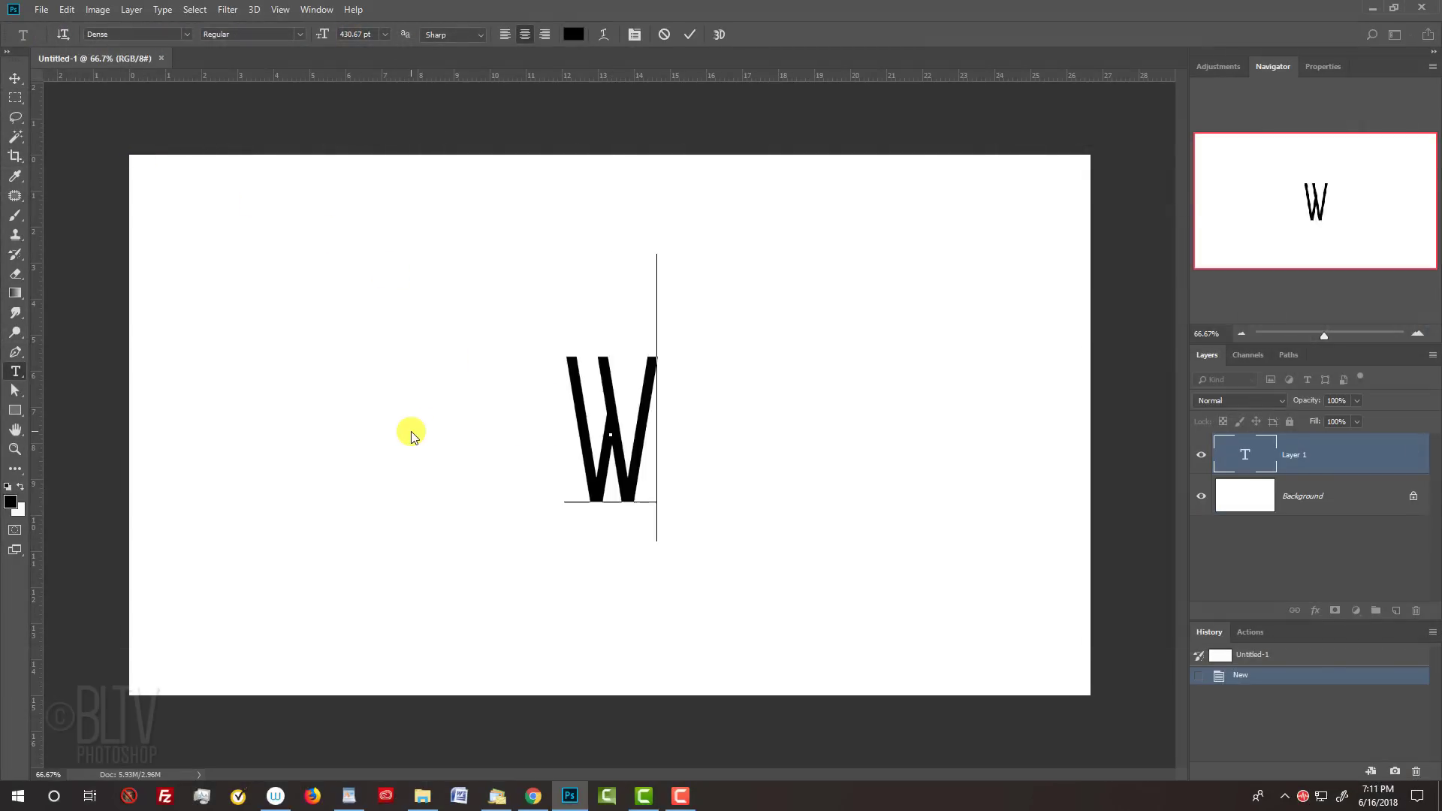
{"action": "type", "text": "hite on White"}
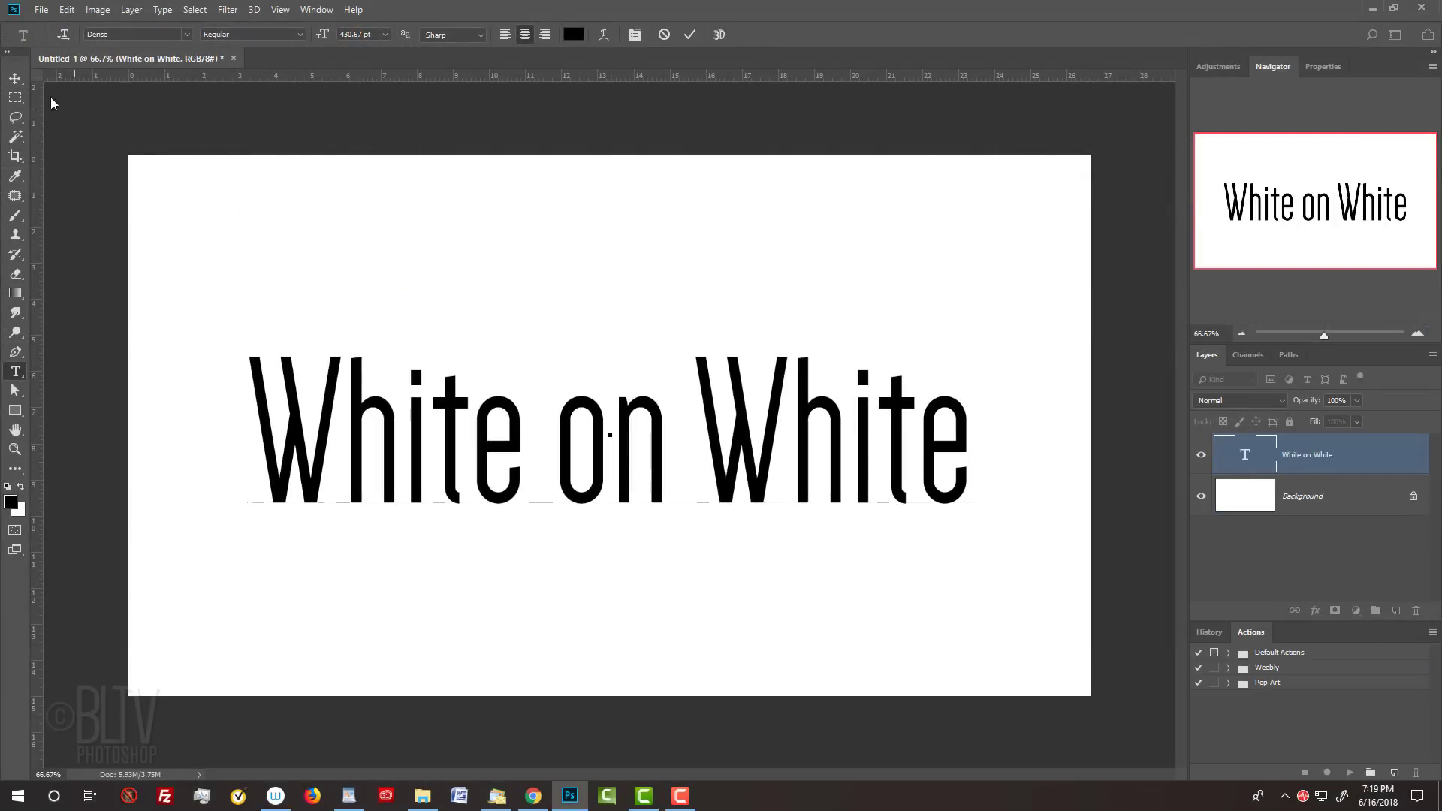
{"action": "left_click", "coordinate": [15, 78]}
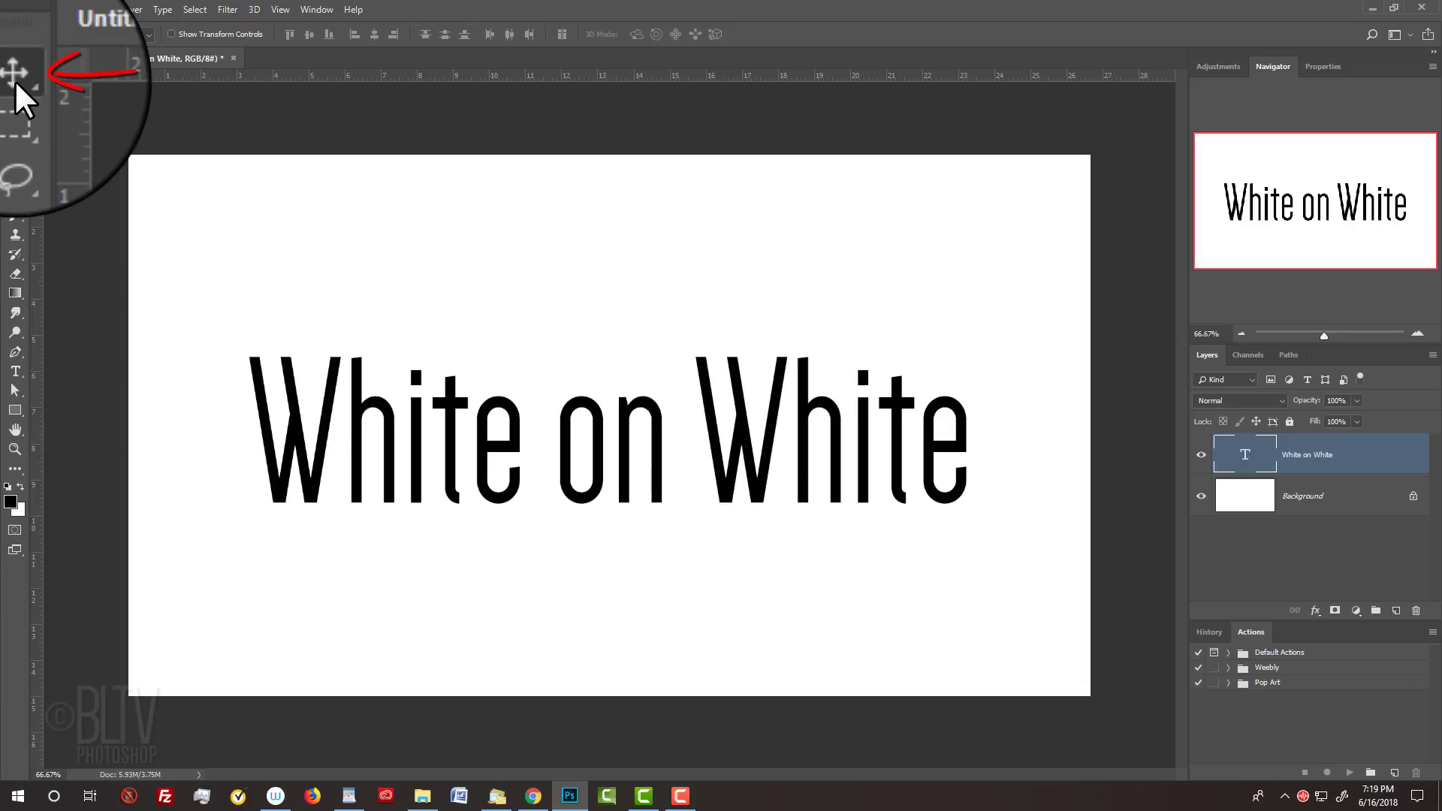
{"action": "mouse_move", "coordinate": [613, 474]}
{"action": "left_mouse_down"}
{"action": "mouse_move", "coordinate": [627, 444]}
{"action": "mouse_move", "coordinate": [614, 463]}
{"action": "left_mouse_up"}
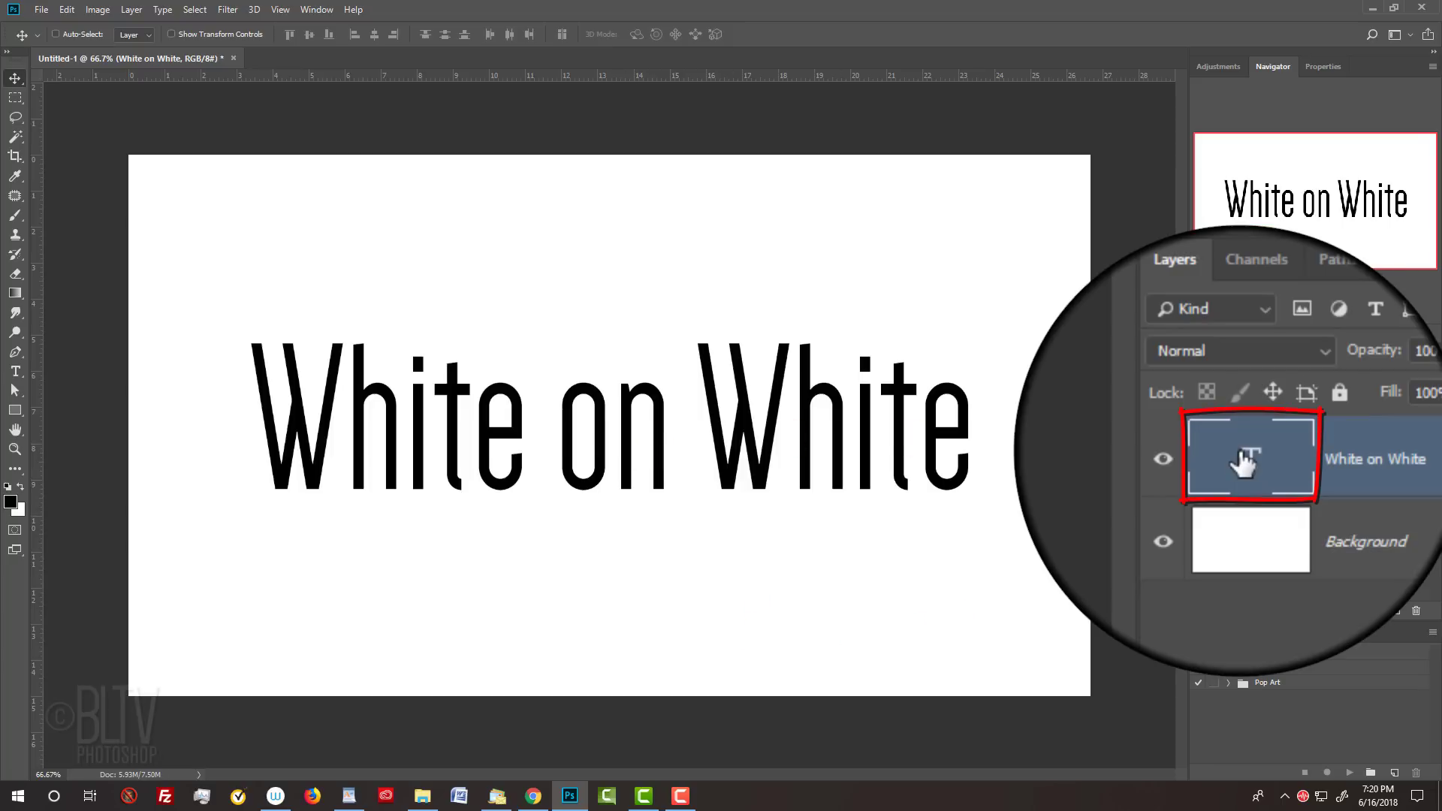
Recolour the White on White text to light gray f7f7f7 with Brightness 97.
{"action": "double_click", "coordinate": [1241, 455]}
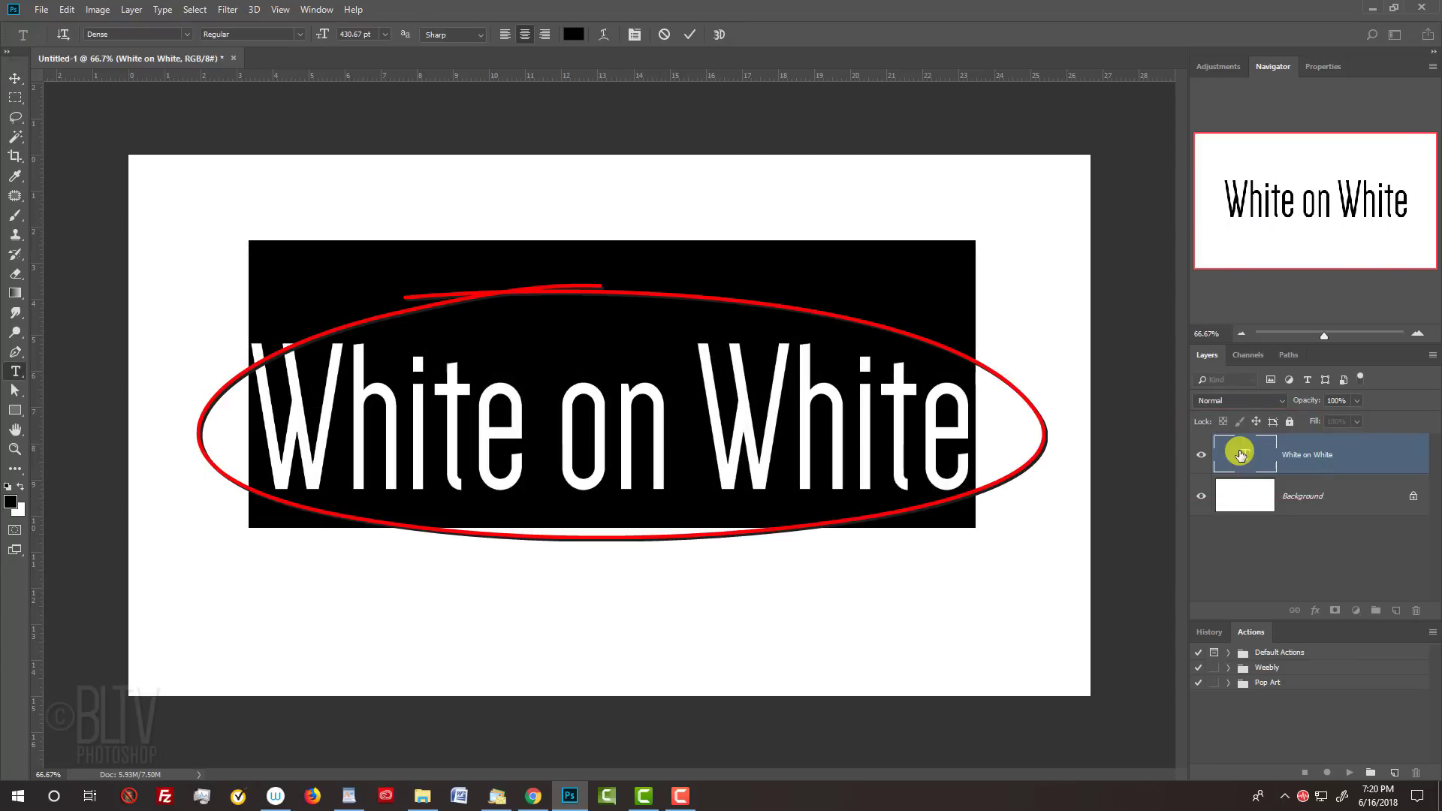
{"action": "left_click", "coordinate": [576, 37]}
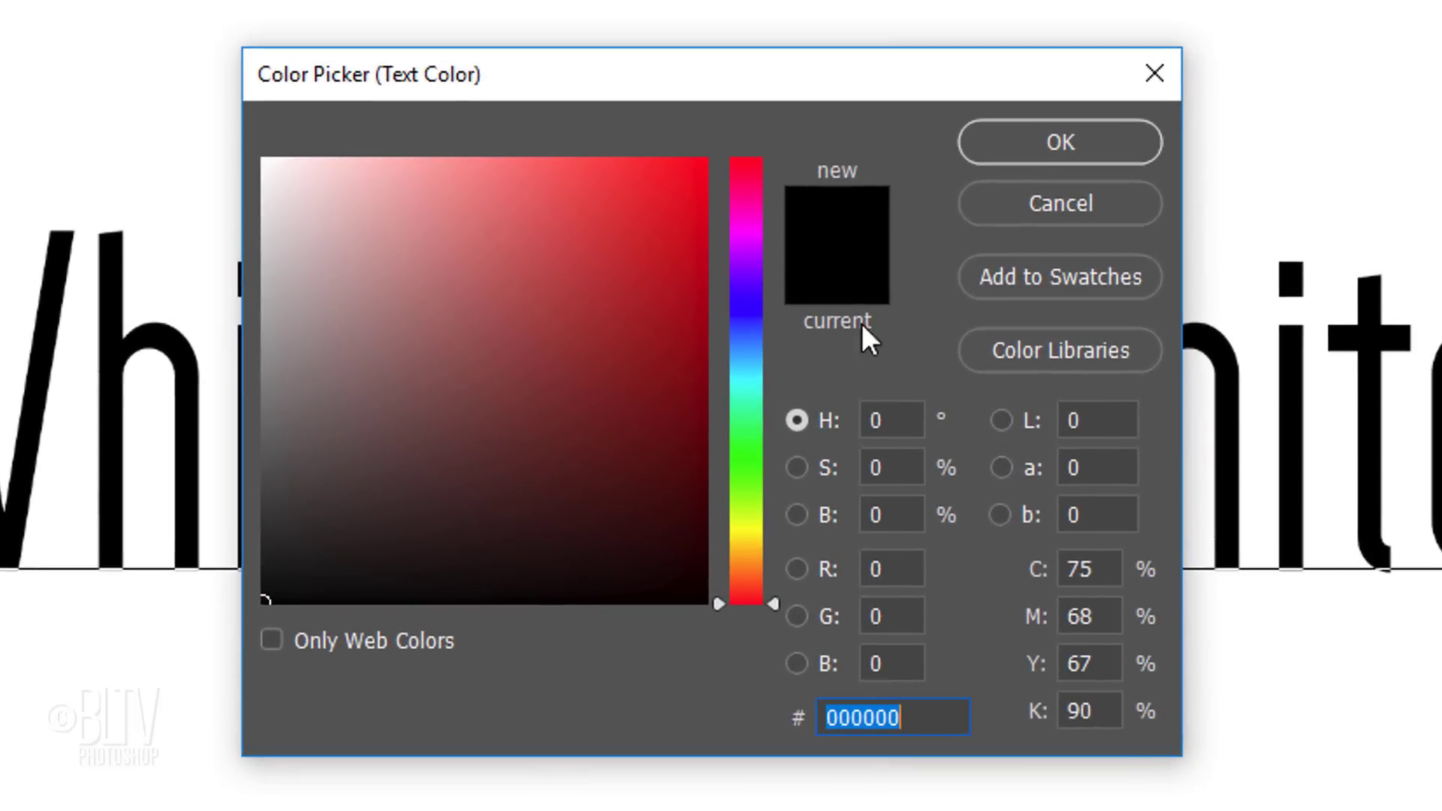
{"action": "left_click", "coordinate": [908, 511]}
{"action": "type", "text": "97"}
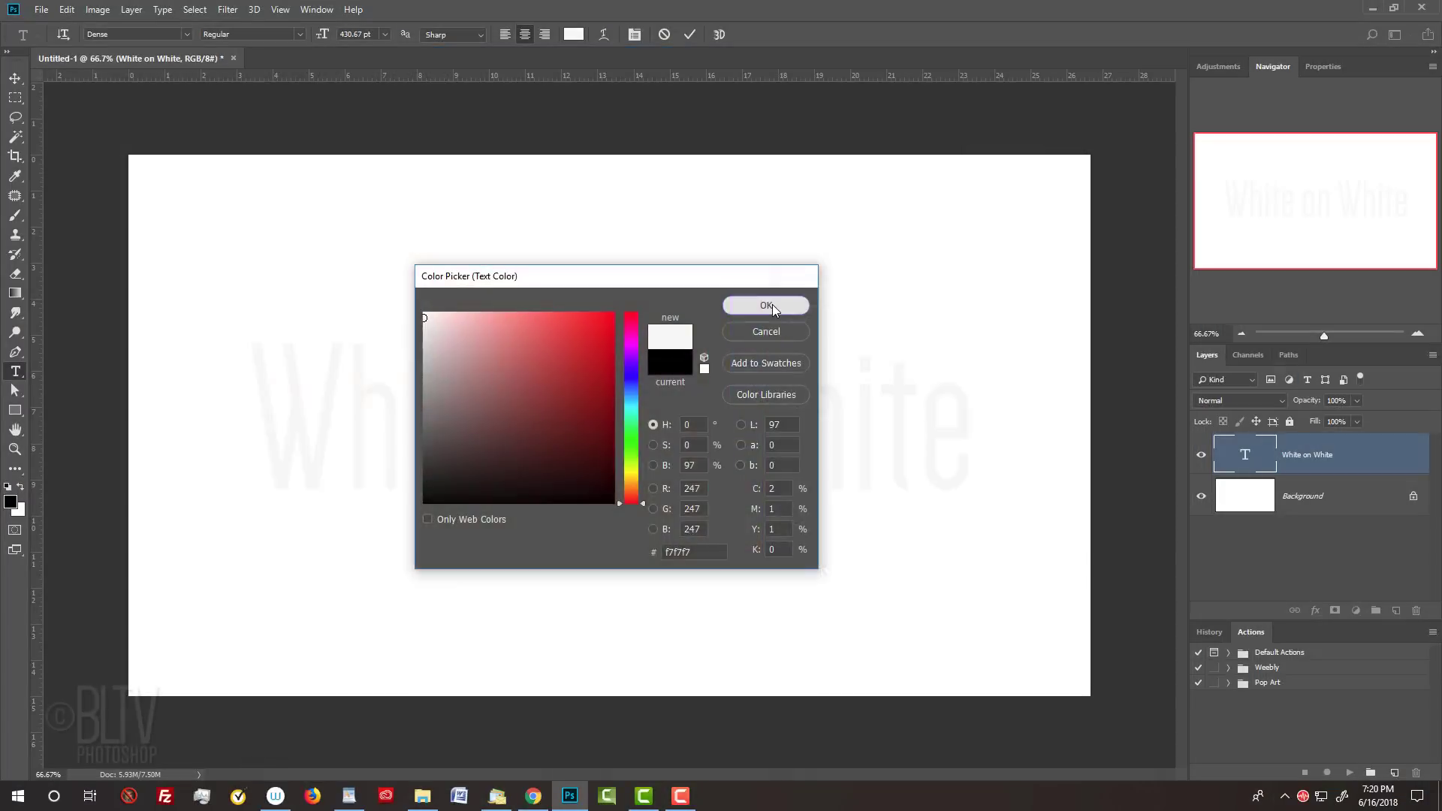
{"action": "left_click", "coordinate": [772, 305]}
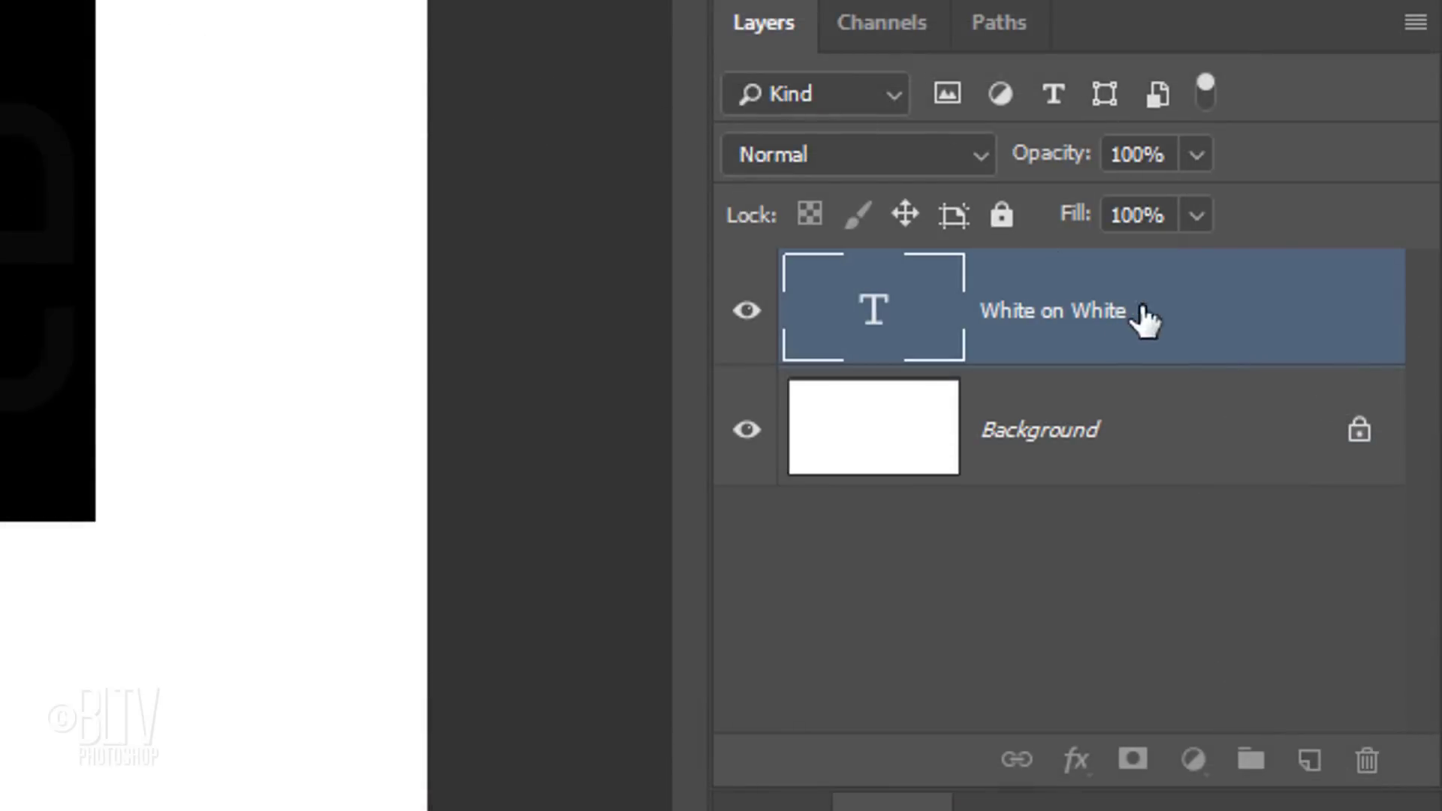
Commit the text and apply New 3D Extrusion from the White on White layer, accepting the 3D workspace.
{"action": "left_click", "coordinate": [1348, 456]}
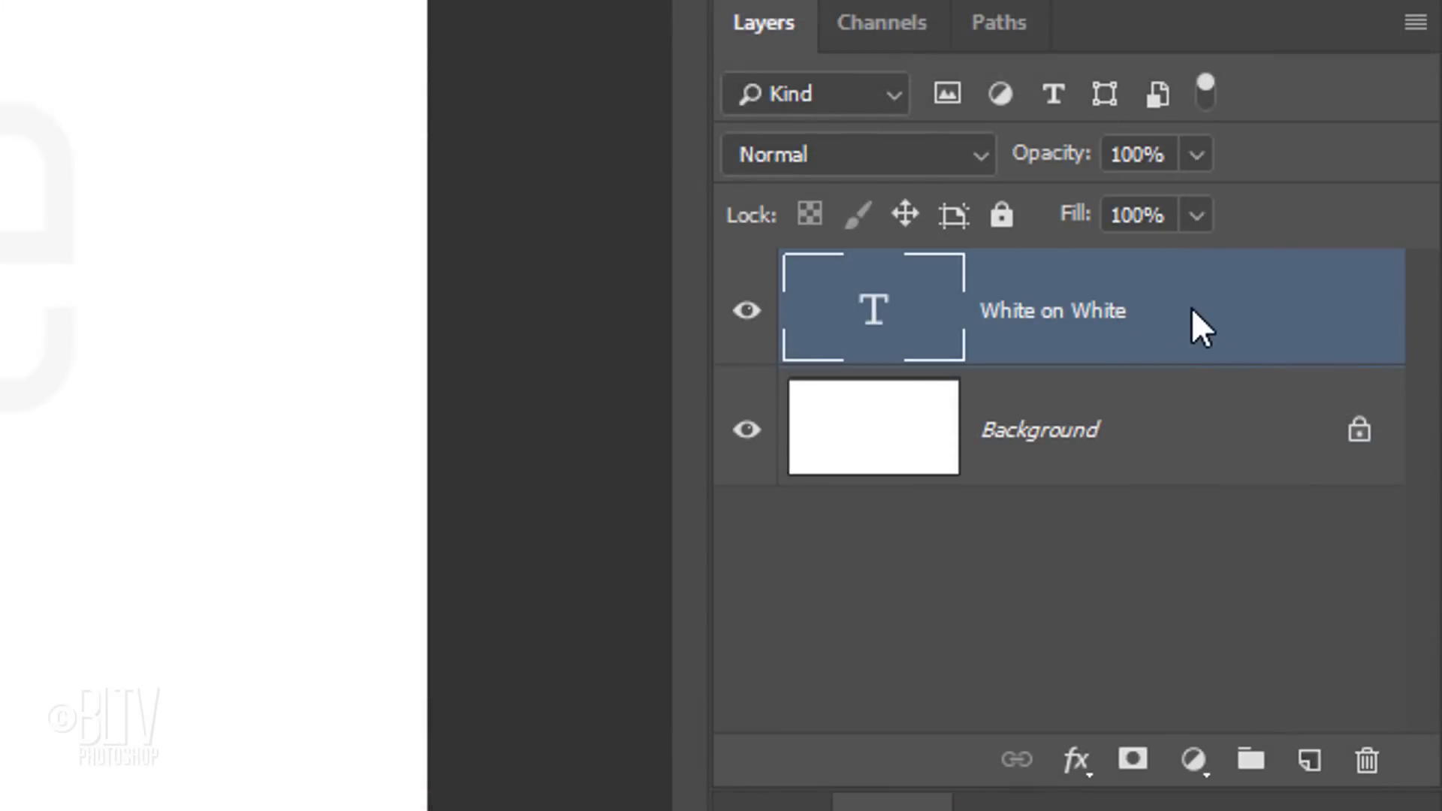
{"action": "right_click", "coordinate": [1191, 308]}
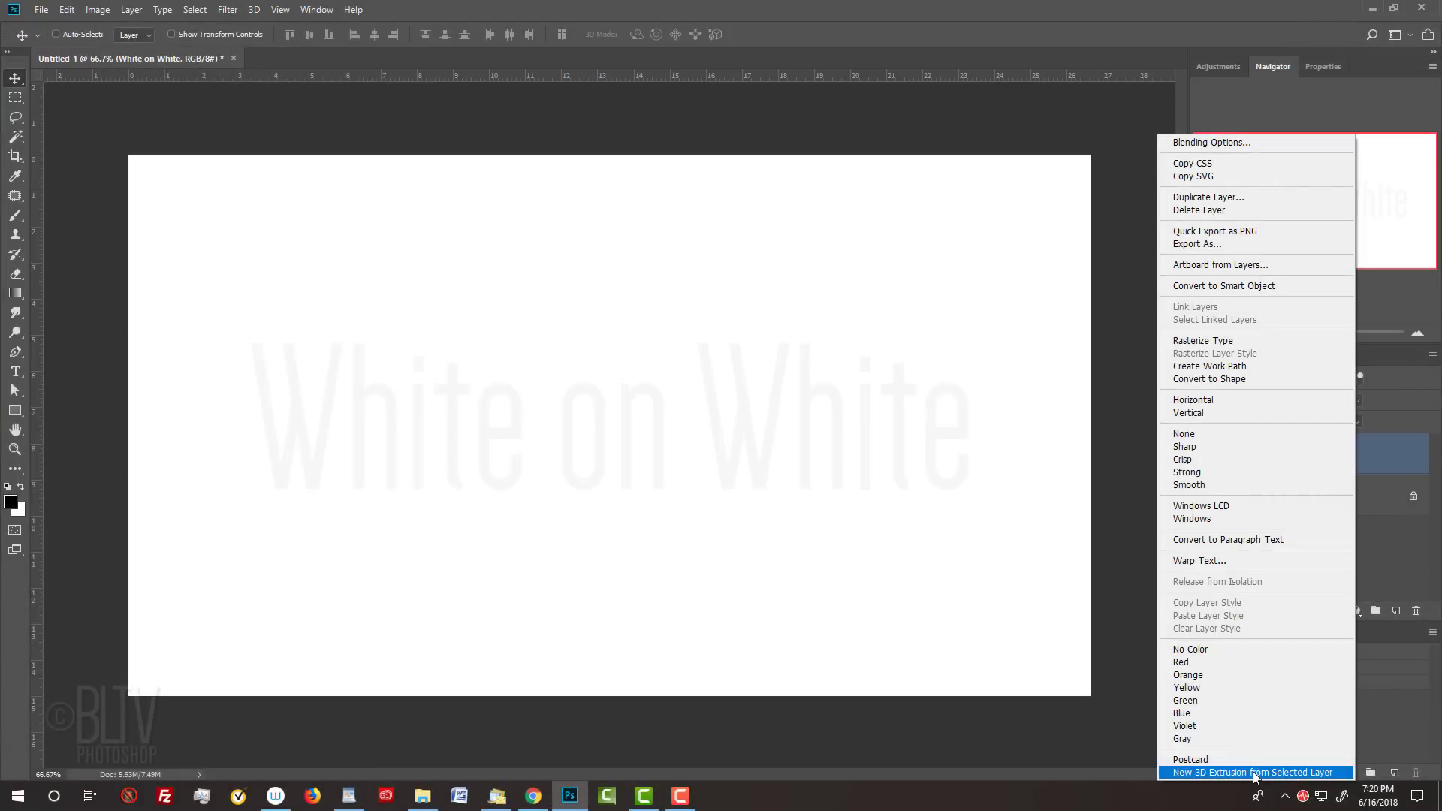
{"action": "left_click", "coordinate": [781, 744]}
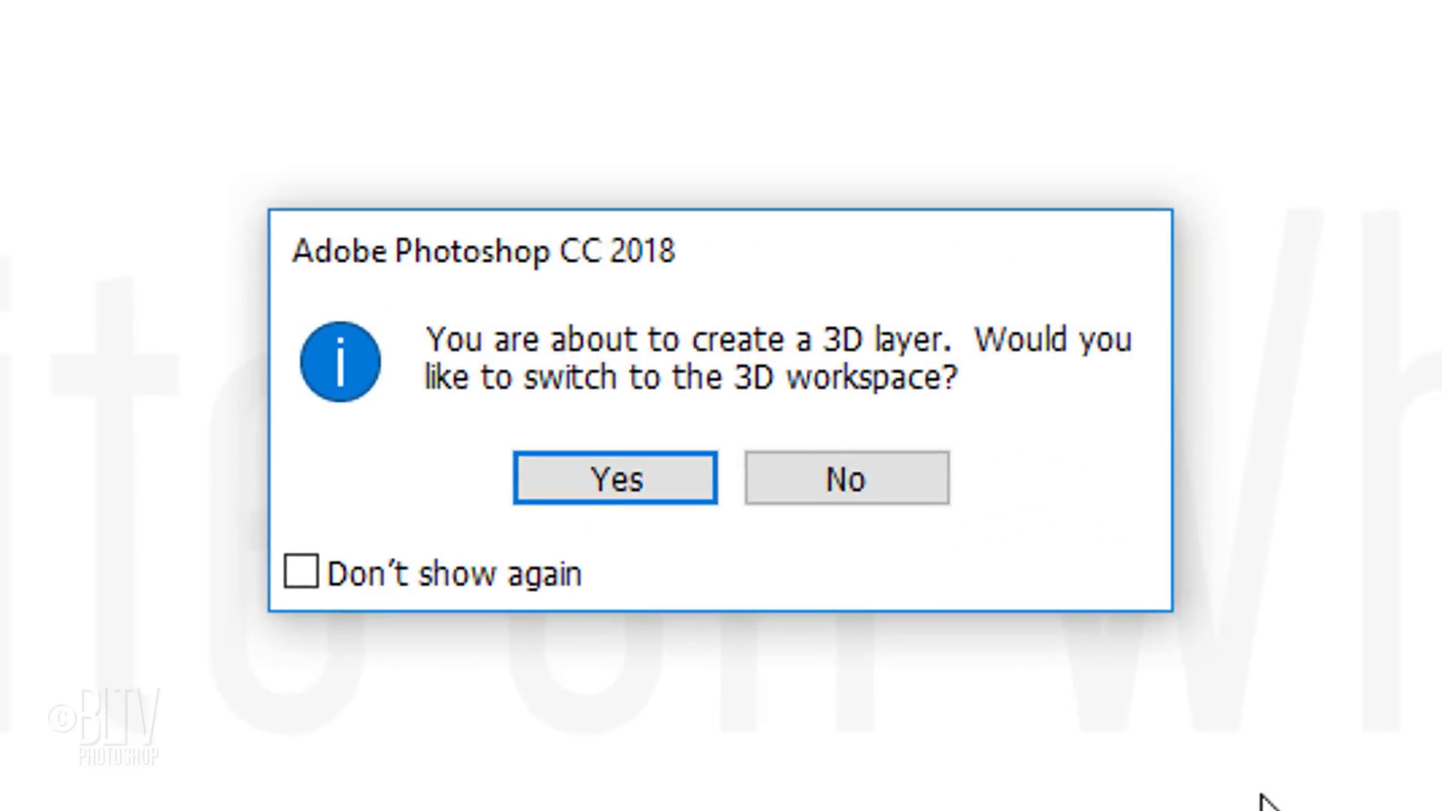
{"action": "left_click", "coordinate": [645, 485]}
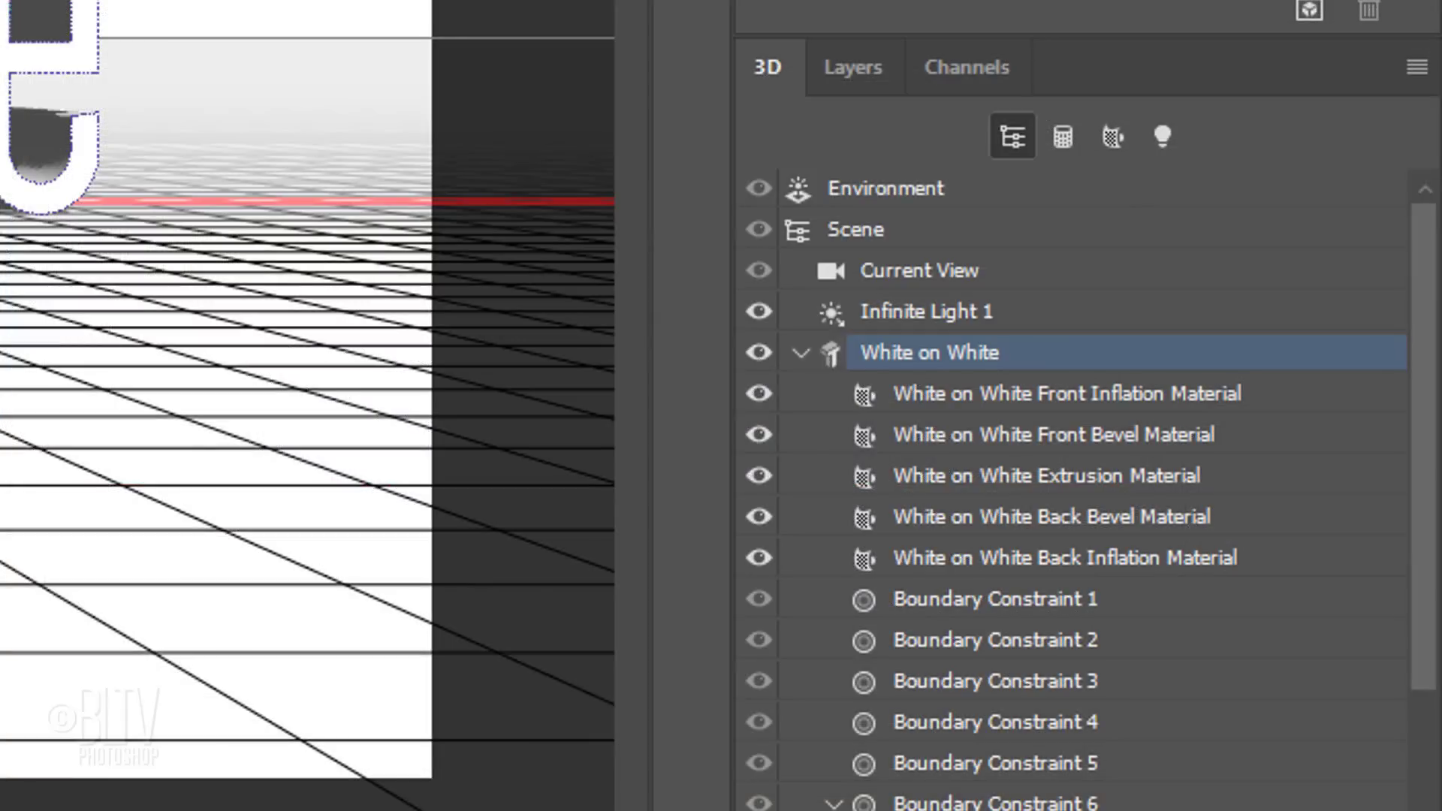
Convert the Background layer into a 3D postcard.
{"action": "left_click", "coordinate": [859, 66]}
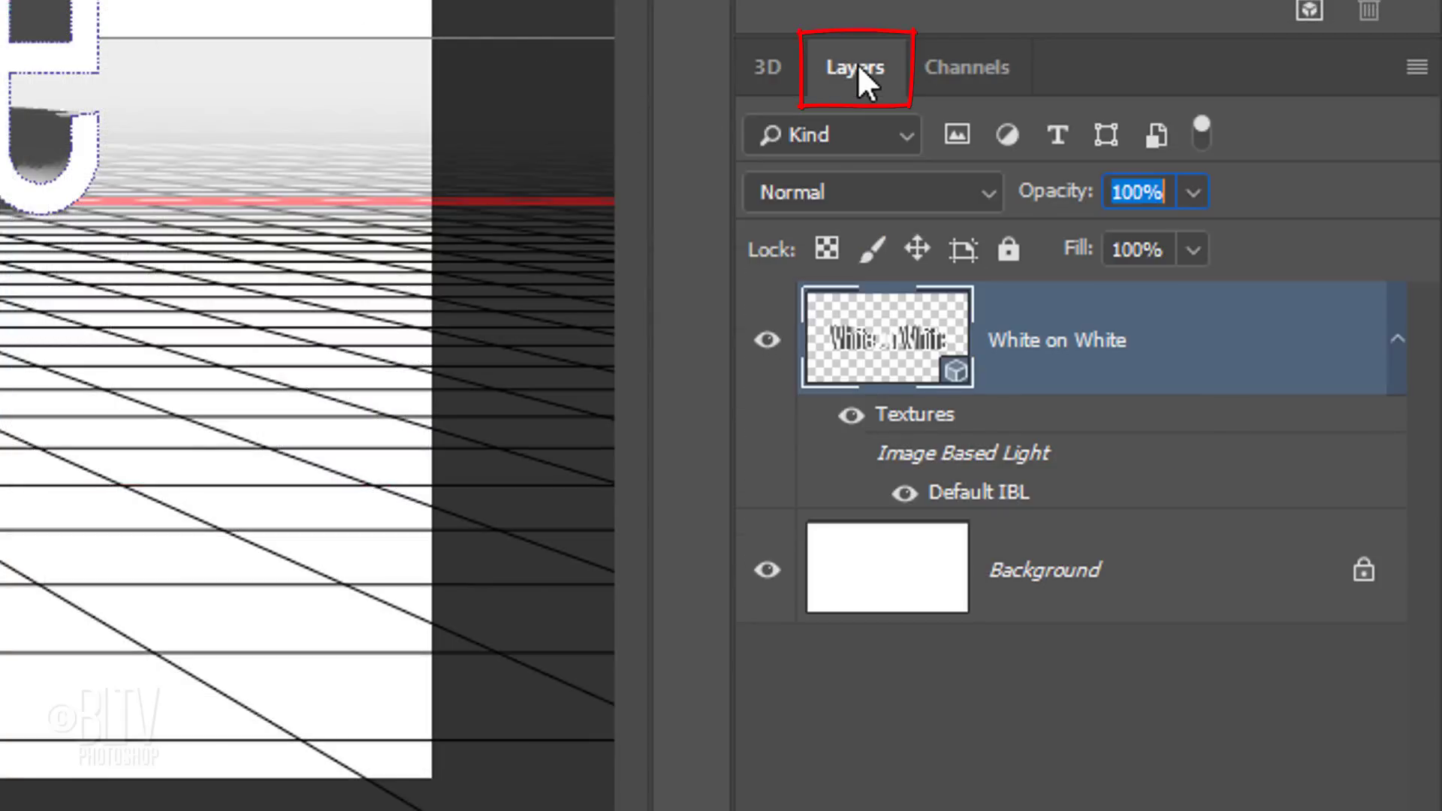
{"action": "left_click", "coordinate": [871, 584]}
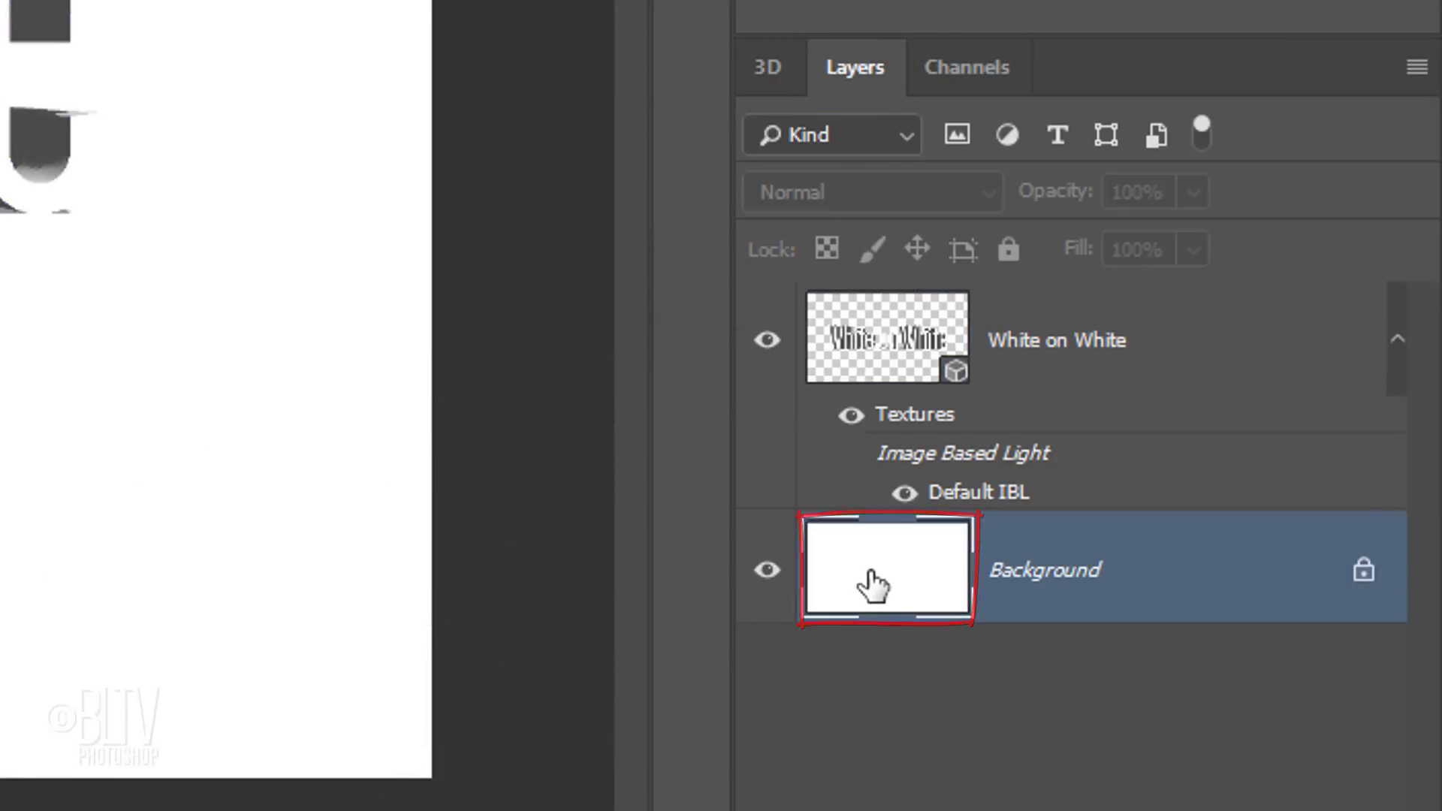
{"action": "right_click", "coordinate": [1162, 572]}
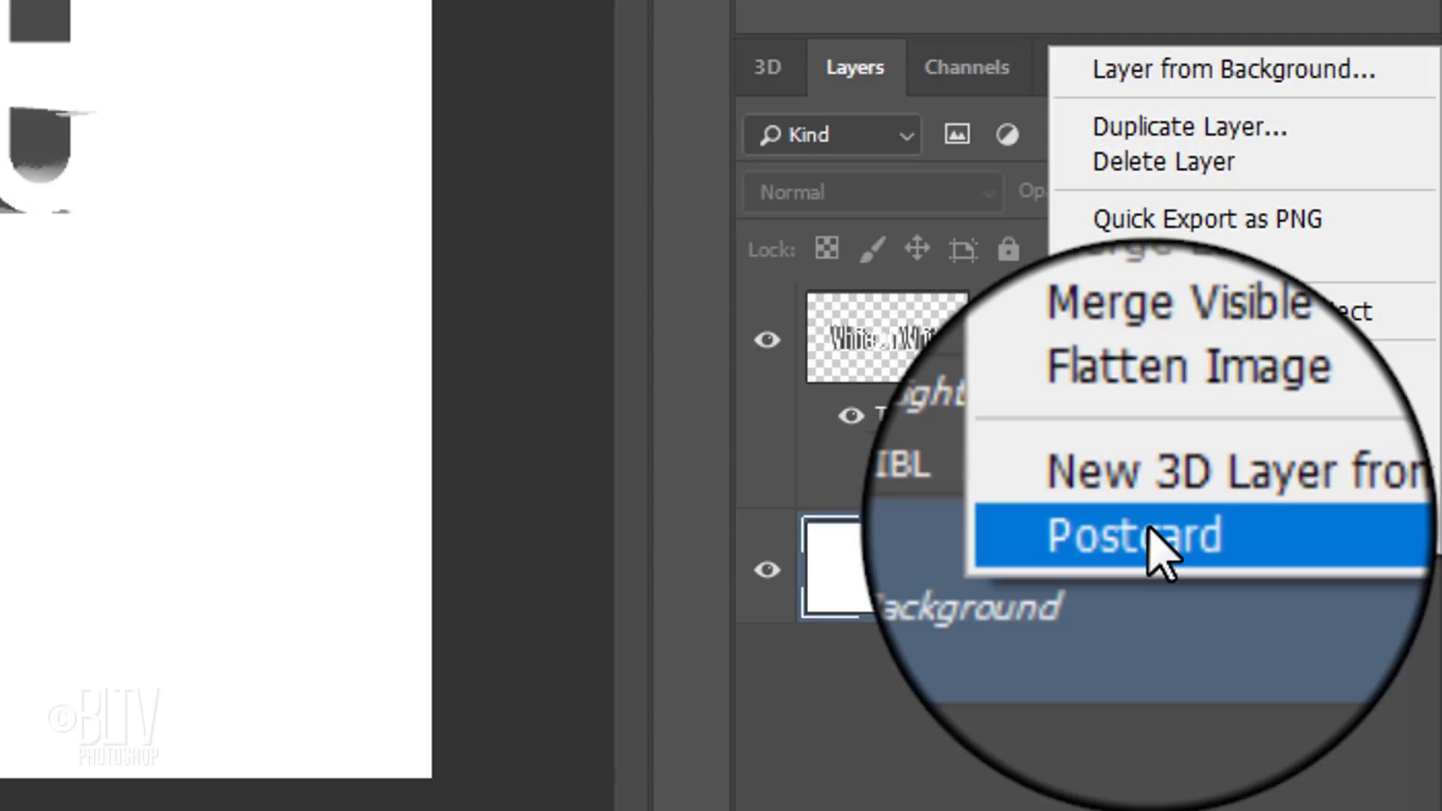
{"action": "left_click", "coordinate": [1128, 533]}
Add White on White to the selection and merge the two 3D layers.
{"action": "left_click", "coordinate": [910, 371], "text": "shift"}
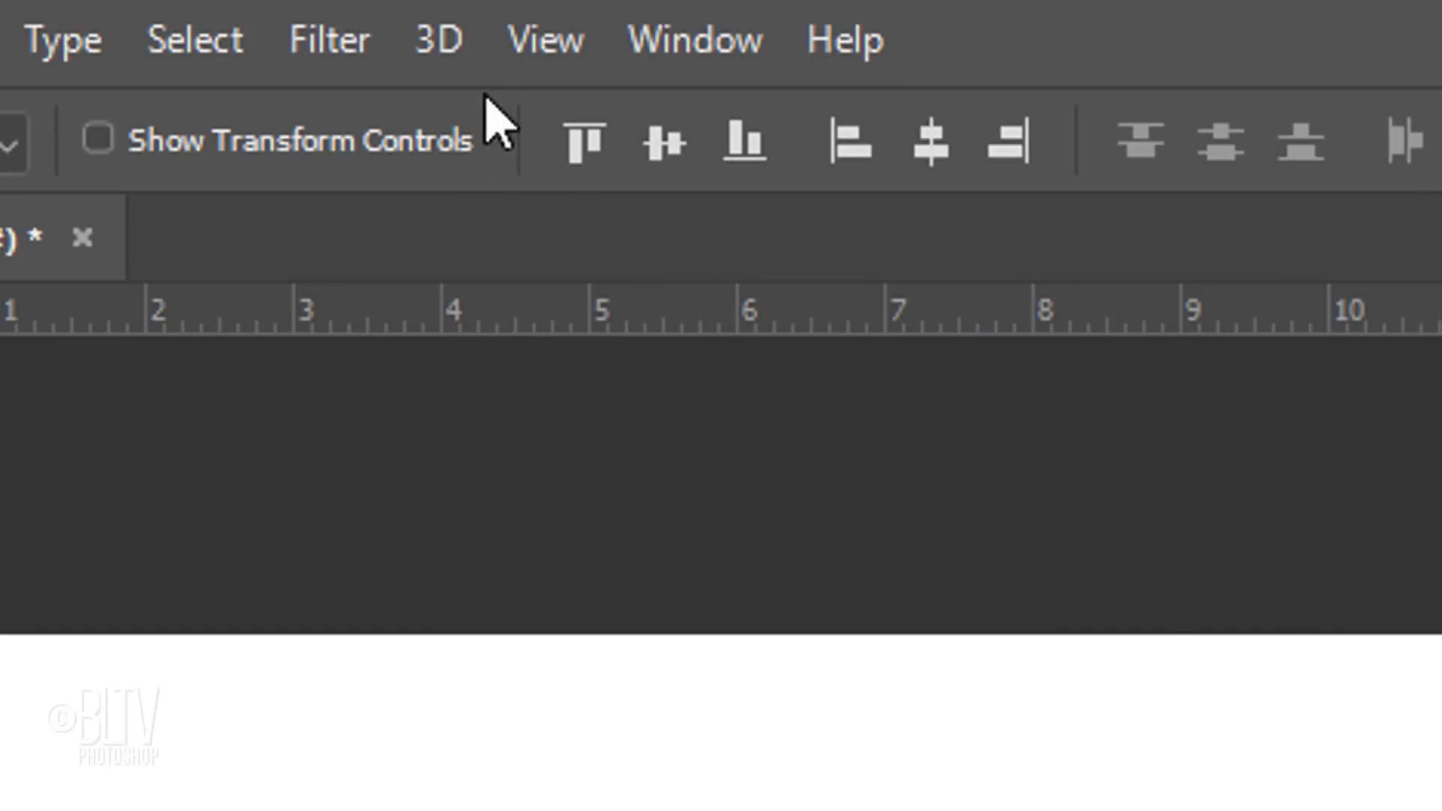
{"action": "left_click", "coordinate": [439, 42]}
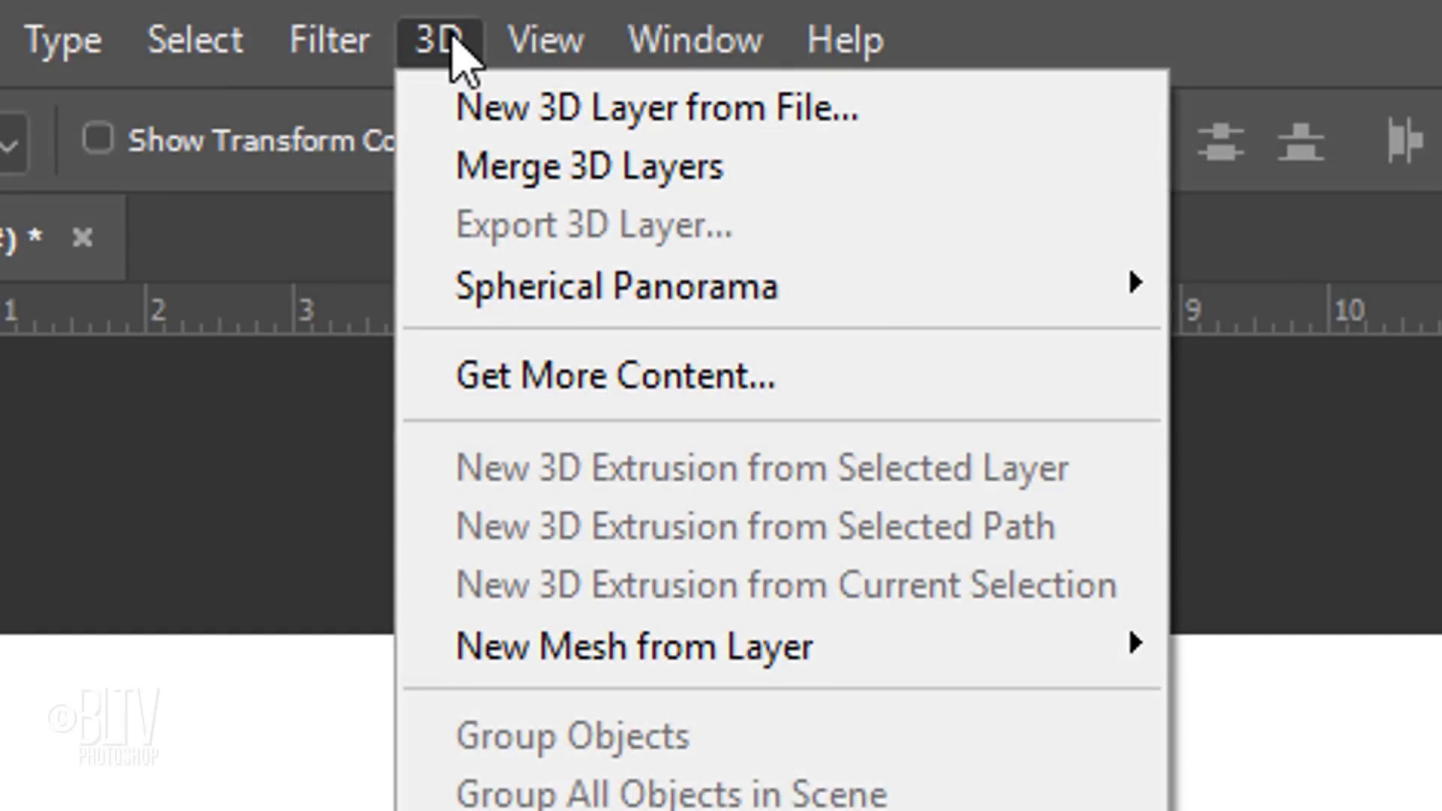
{"action": "left_click", "coordinate": [612, 176]}
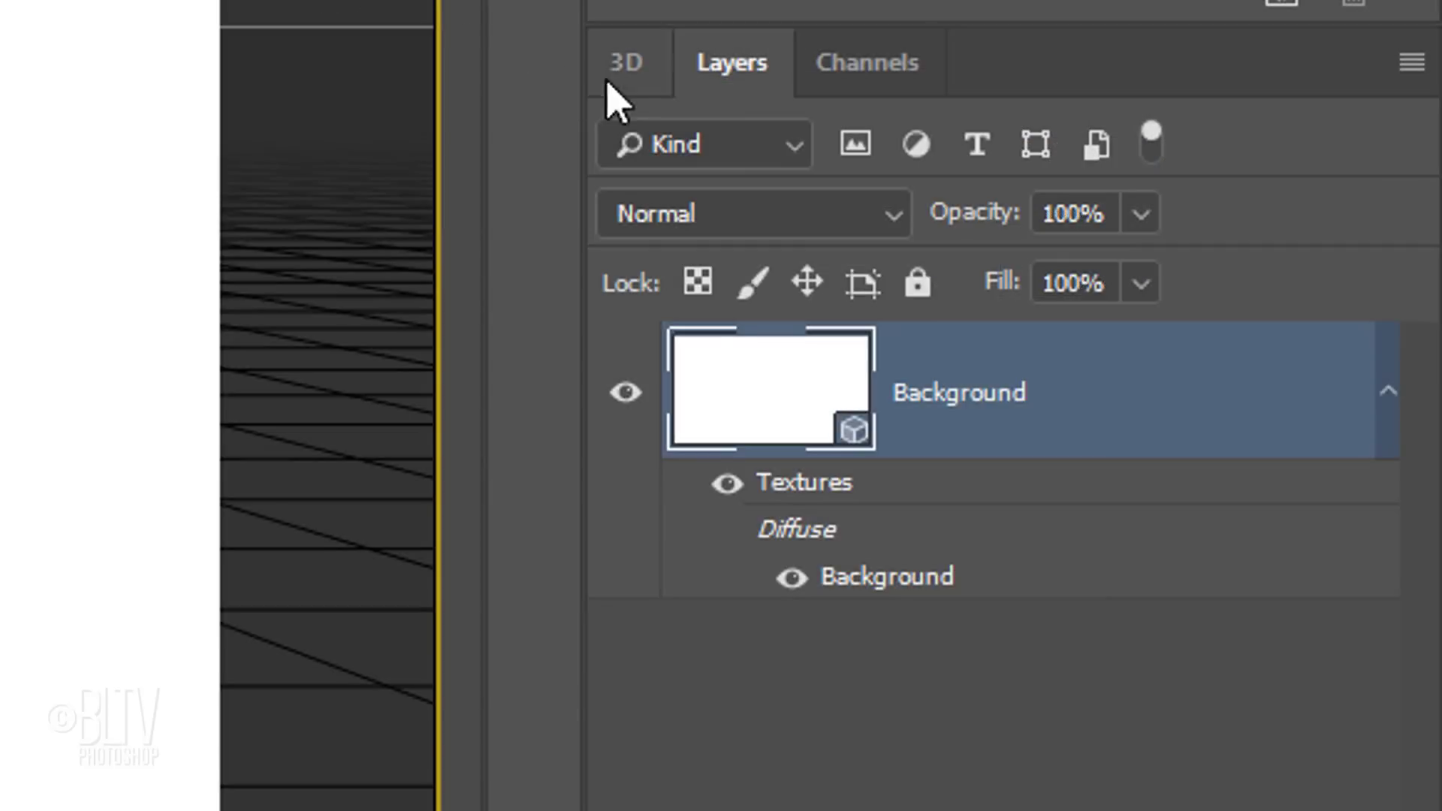
Collapse and select Background Mesh and White on White, then orbit the camera to a side view.
{"action": "left_click", "coordinate": [626, 71]}
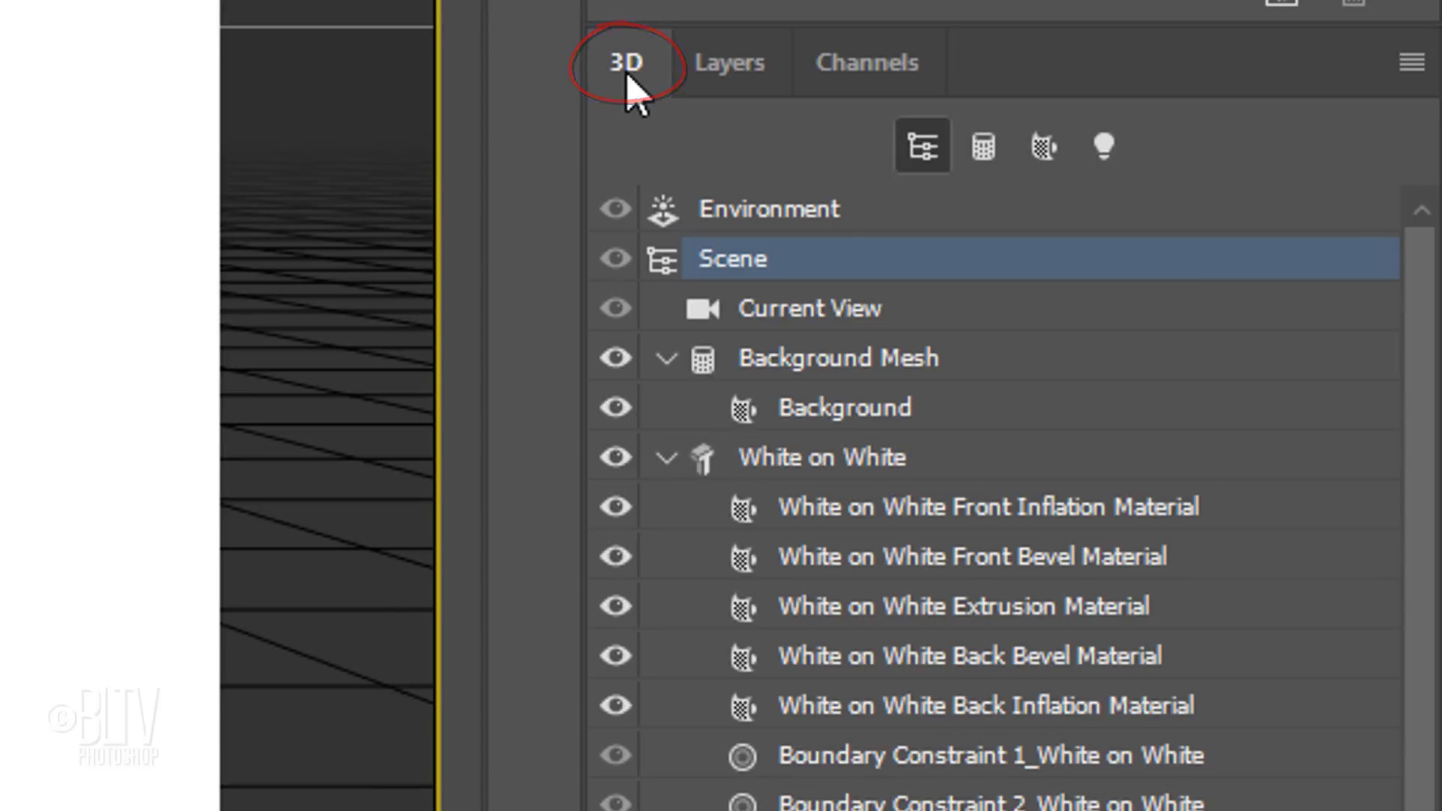
{"action": "left_click", "coordinate": [665, 361]}
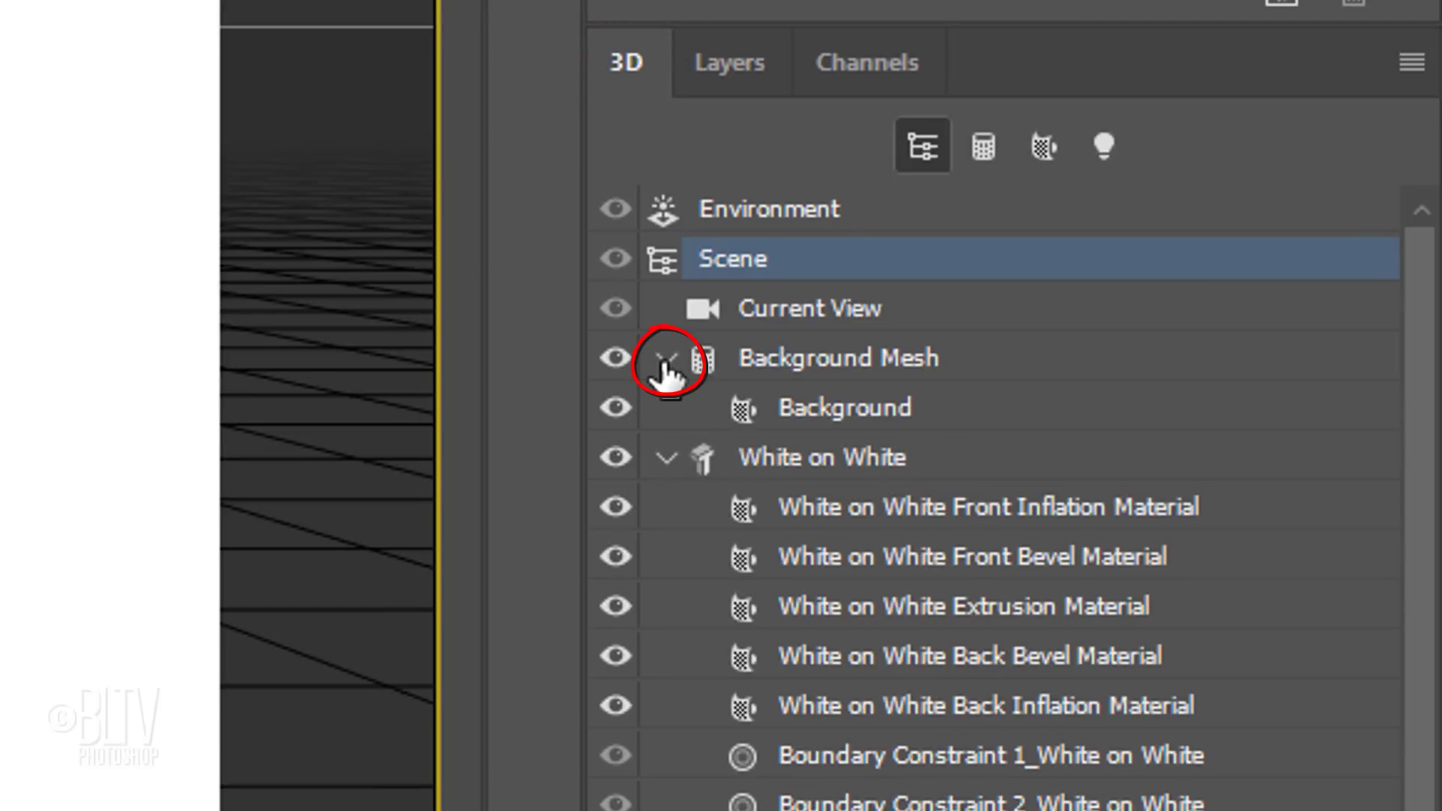
{"action": "left_click", "coordinate": [666, 412]}
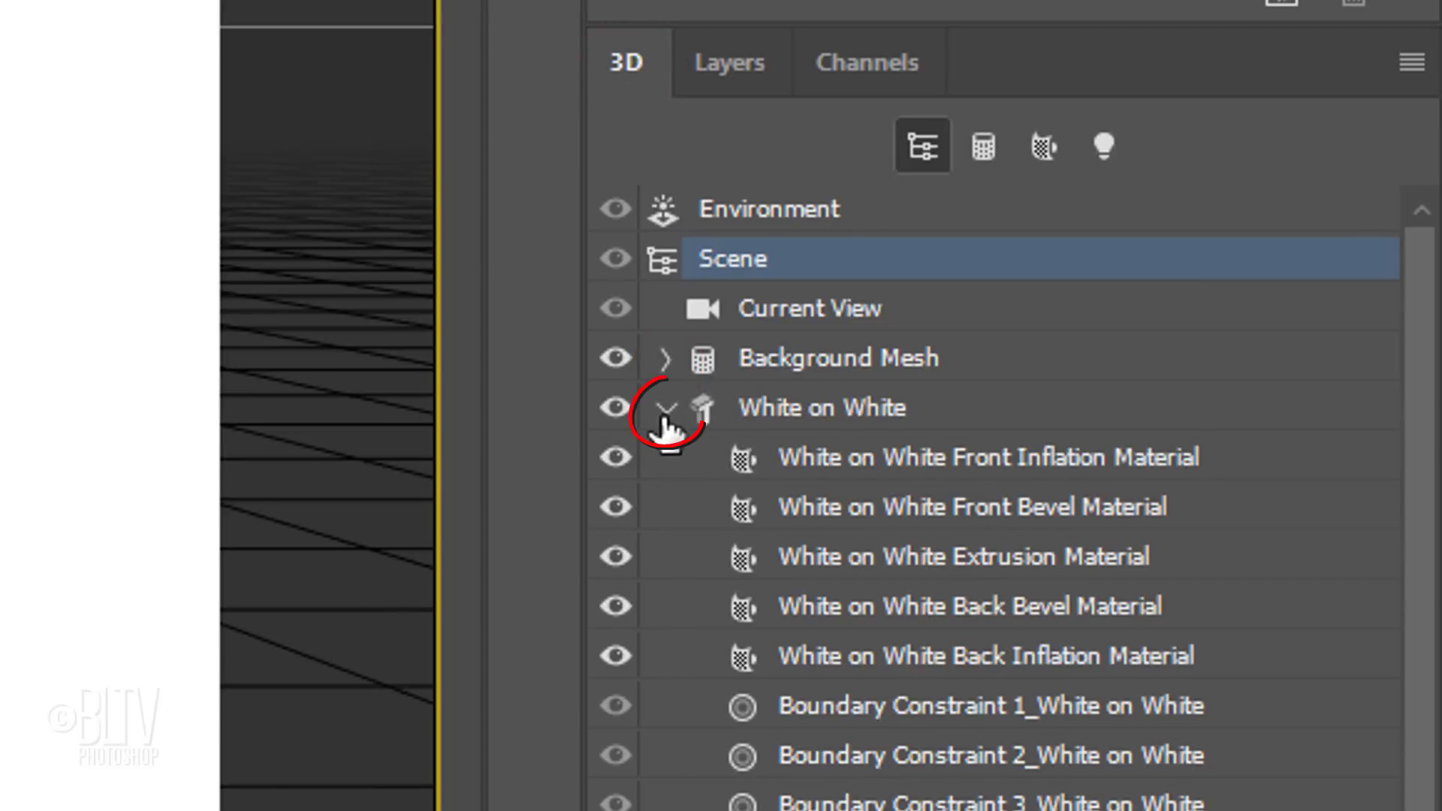
{"action": "left_click", "coordinate": [793, 368]}
{"action": "left_click", "coordinate": [785, 409], "text": "shift"}
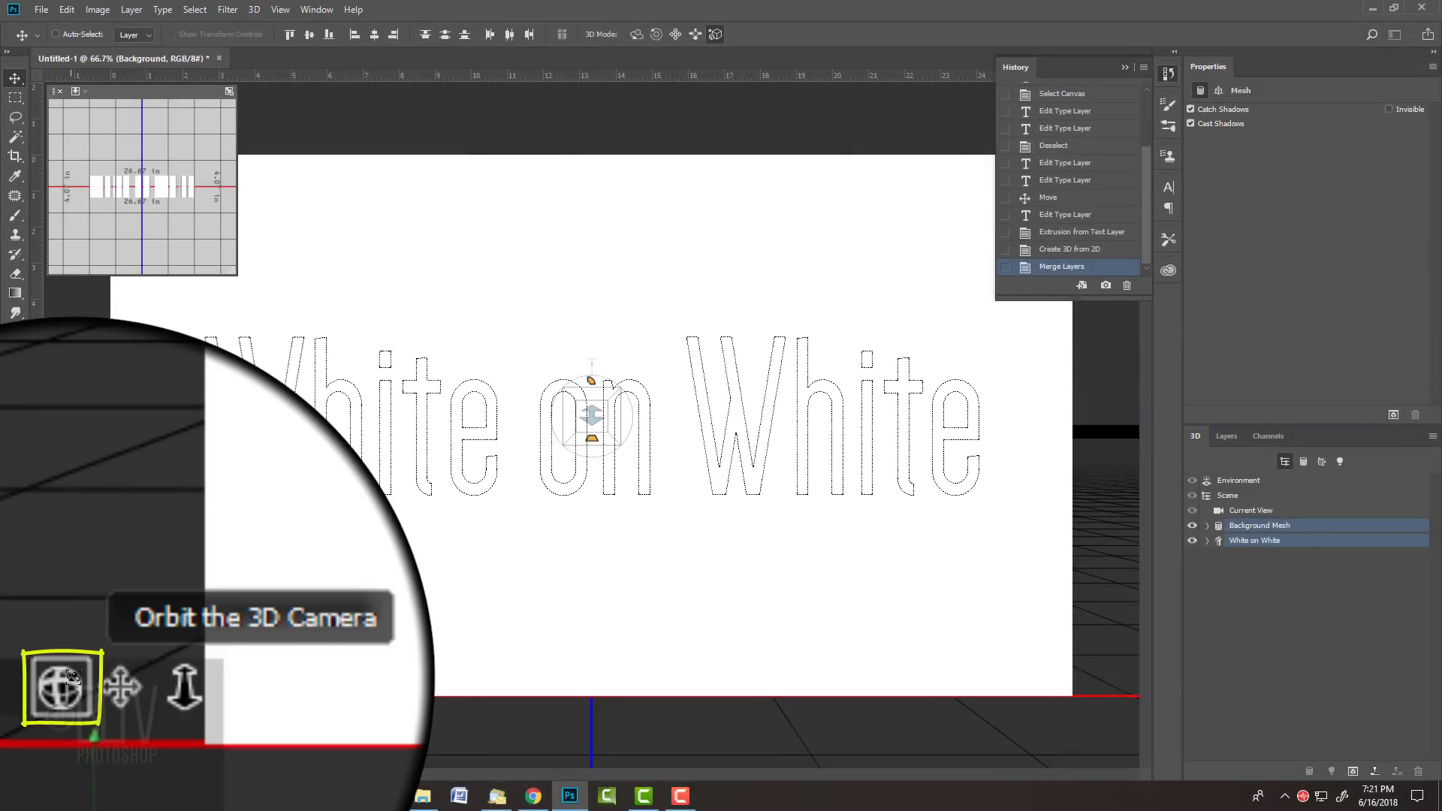
{"action": "left_click_drag", "start_coordinate": [72, 678], "coordinate": [137, 679]}
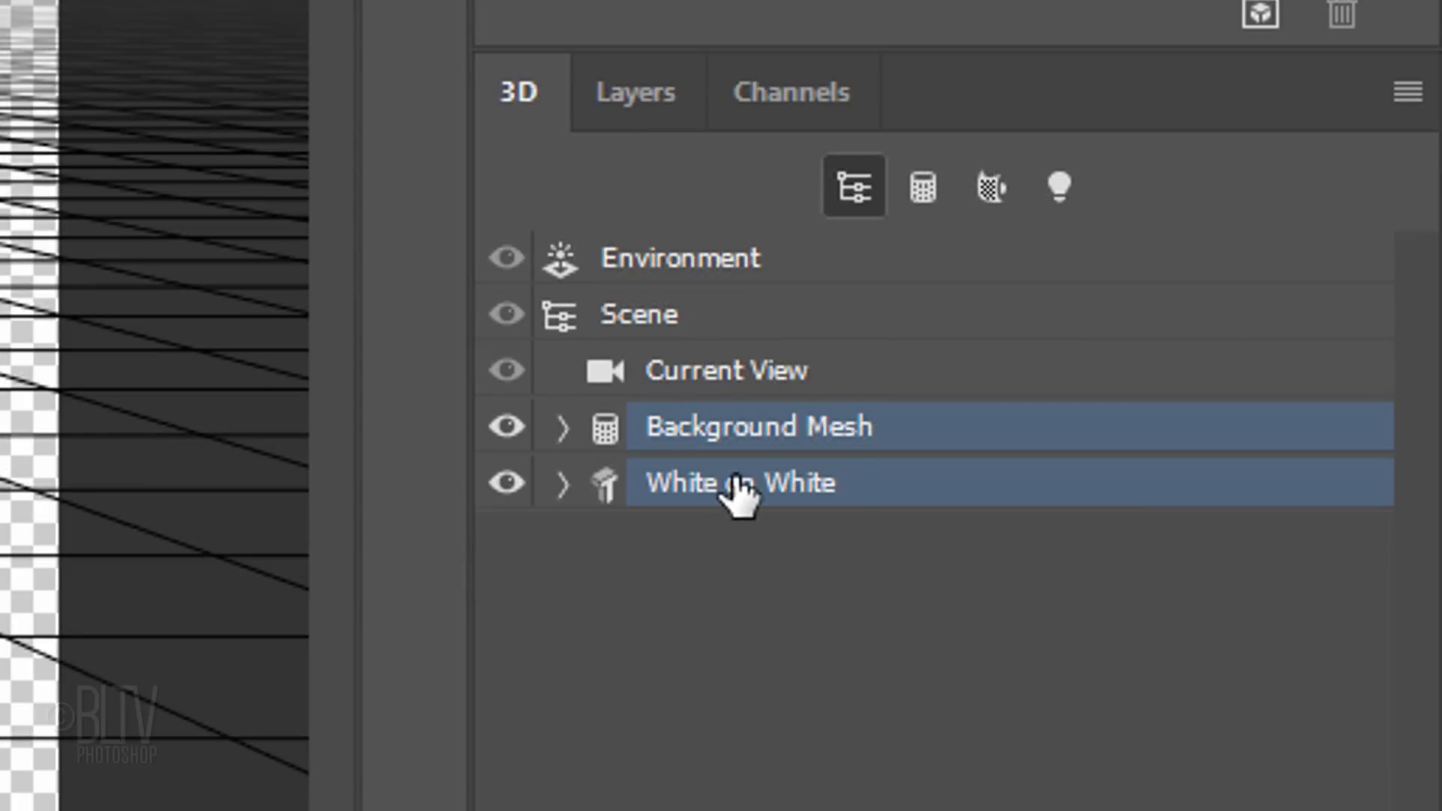
Cut the text extrusion depth to about 1.3 in, align left edges with Background Mesh, reset to Default view.
{"action": "left_click", "coordinate": [1252, 540]}
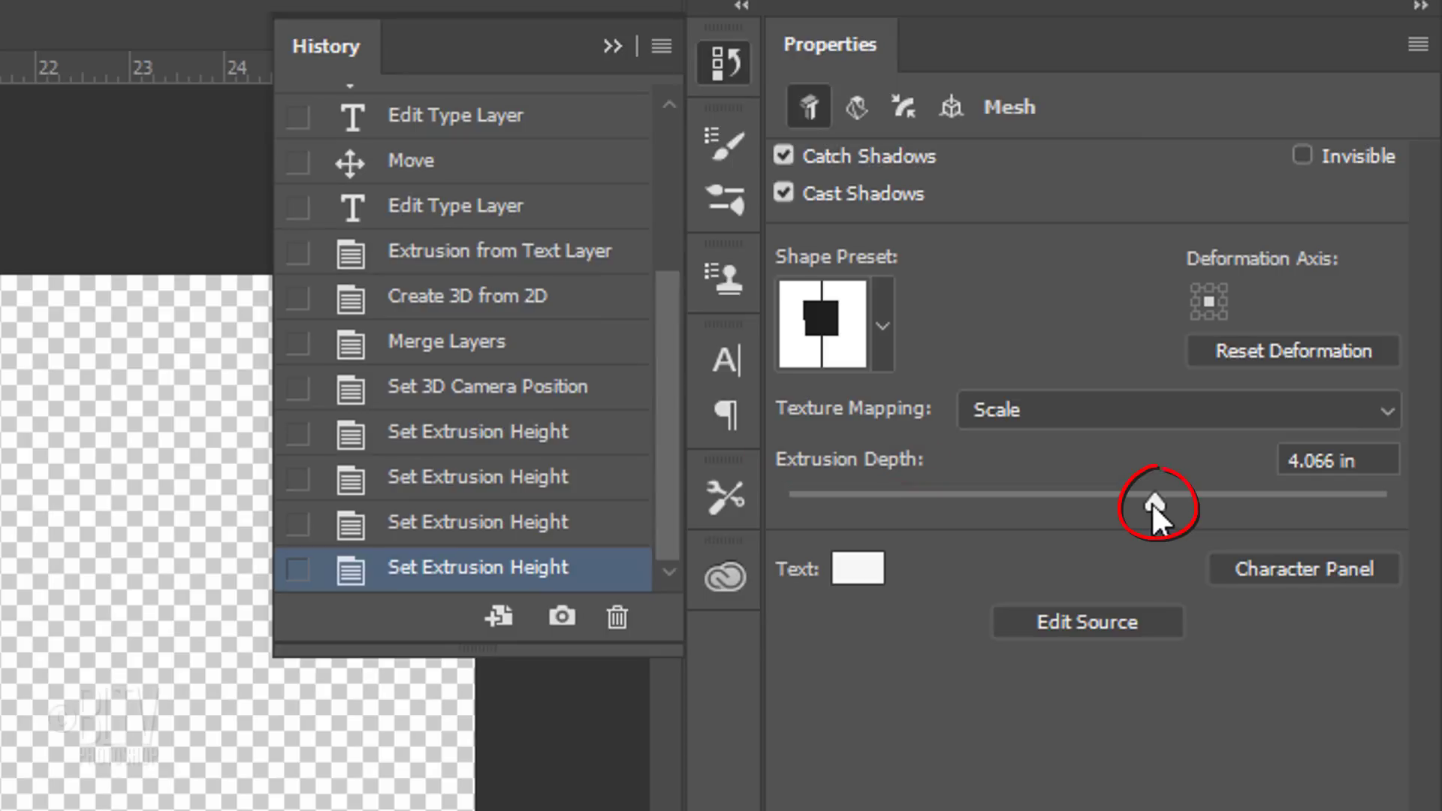
{"action": "left_click_drag", "start_coordinate": [1152, 502], "coordinate": [1108, 502]}
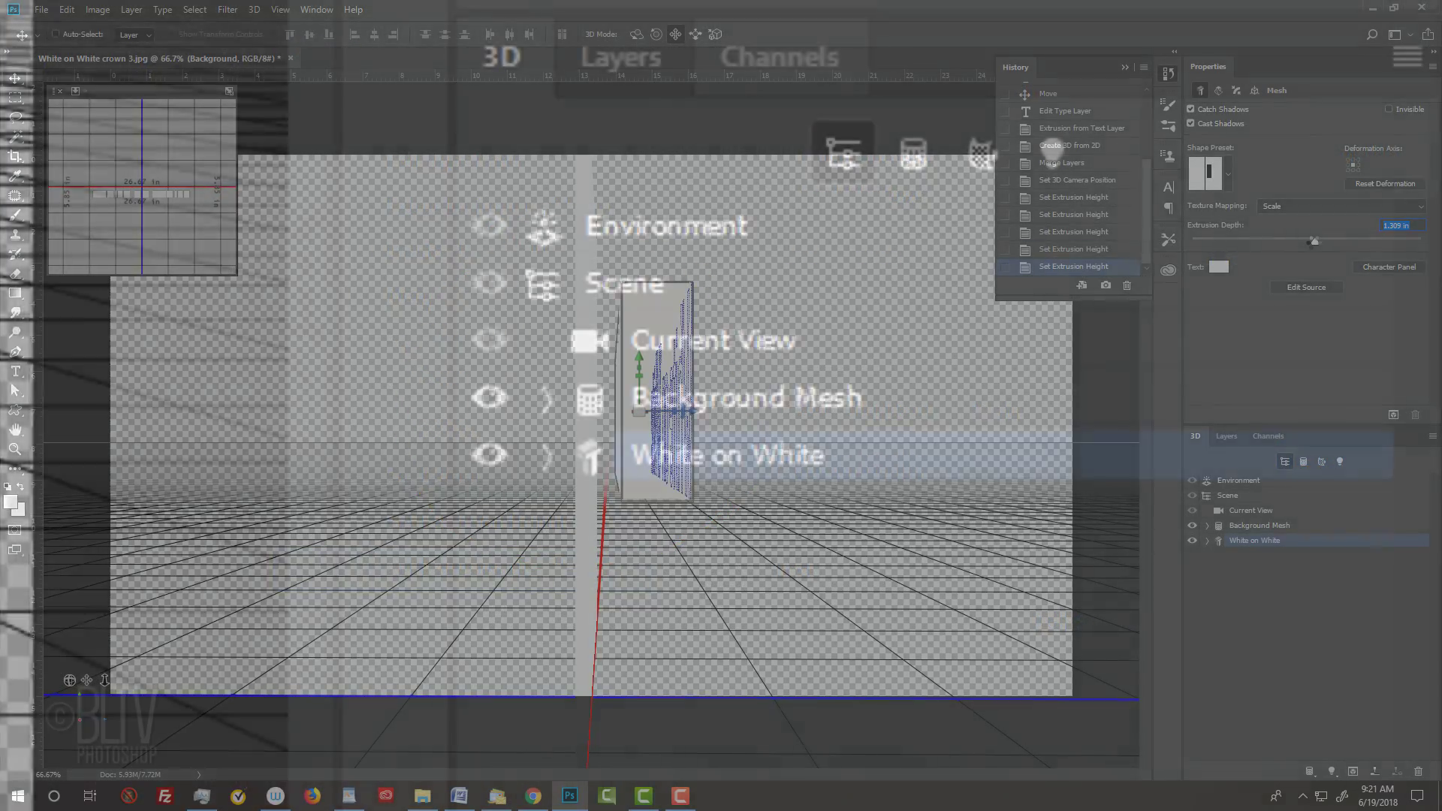
{"action": "left_click", "coordinate": [1255, 526], "text": "shift"}
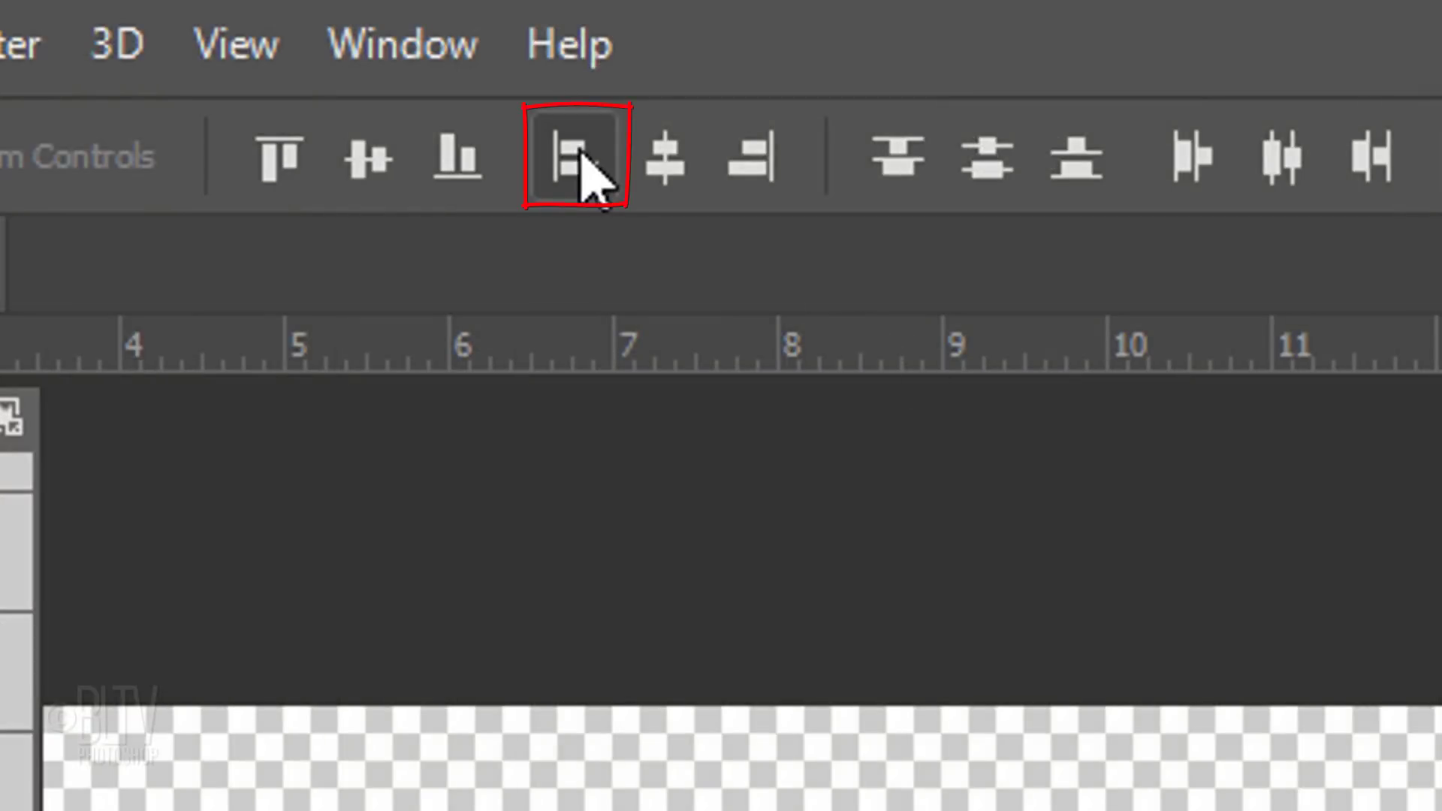
{"action": "left_click", "coordinate": [583, 159]}
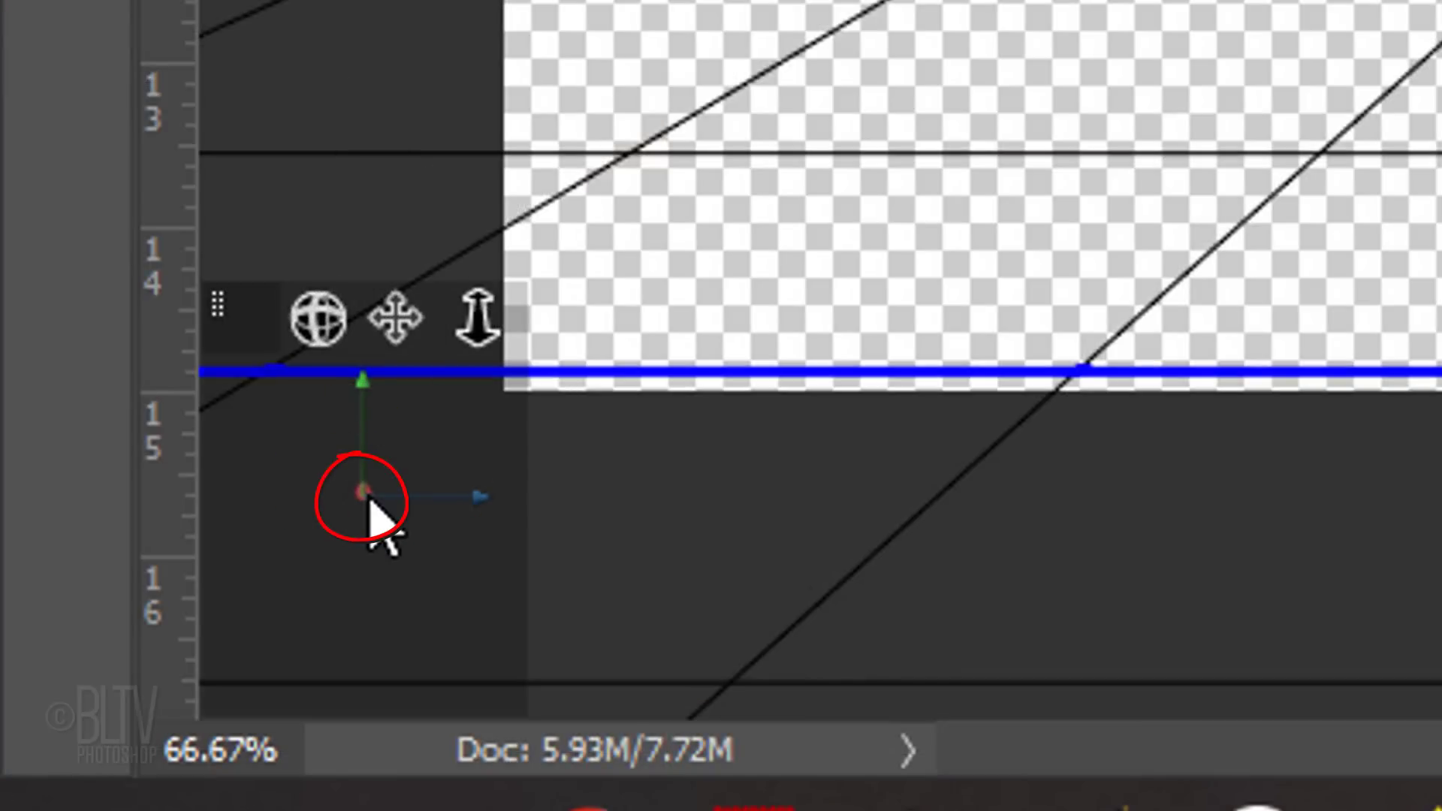
{"action": "right_click", "coordinate": [367, 499]}
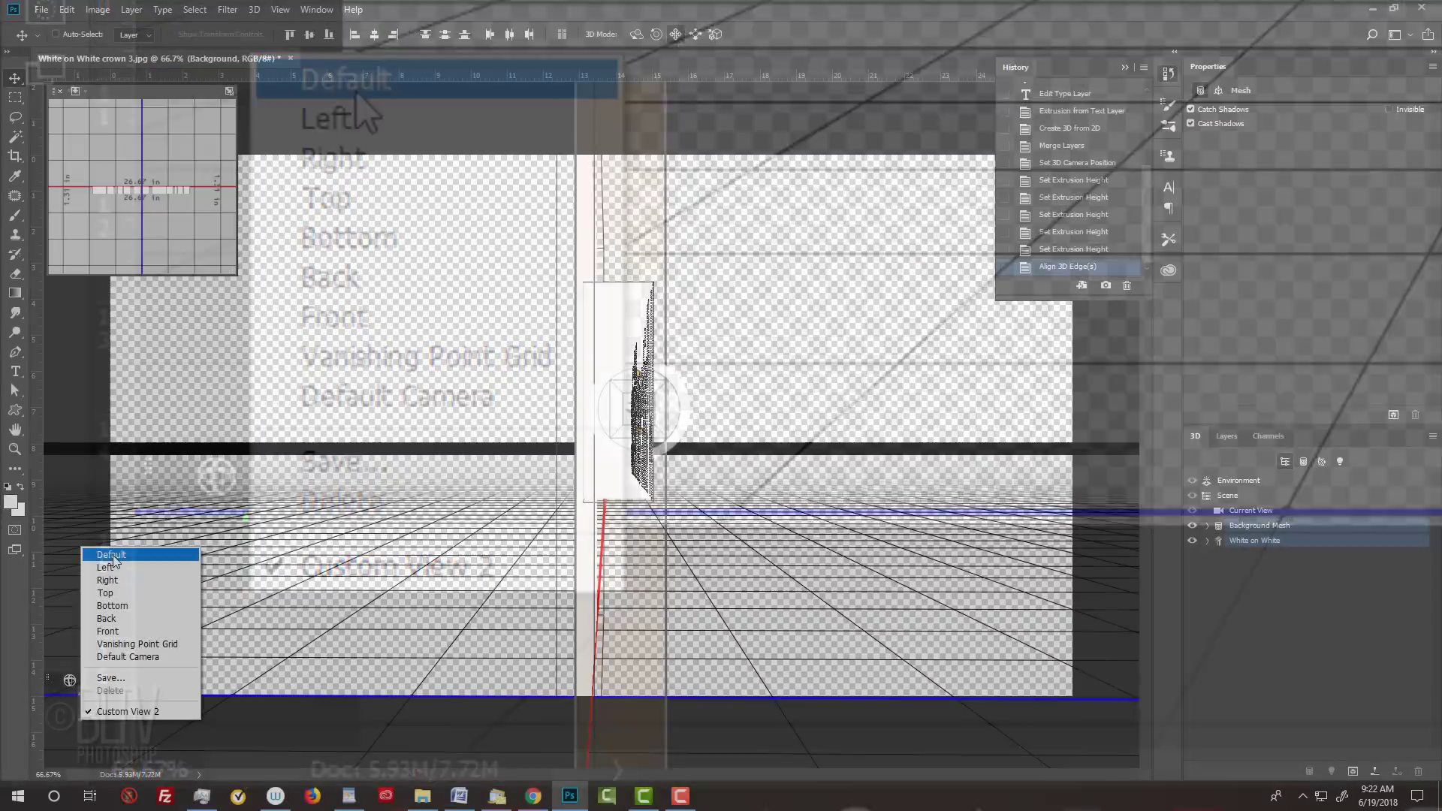
{"action": "left_click", "coordinate": [356, 92]}
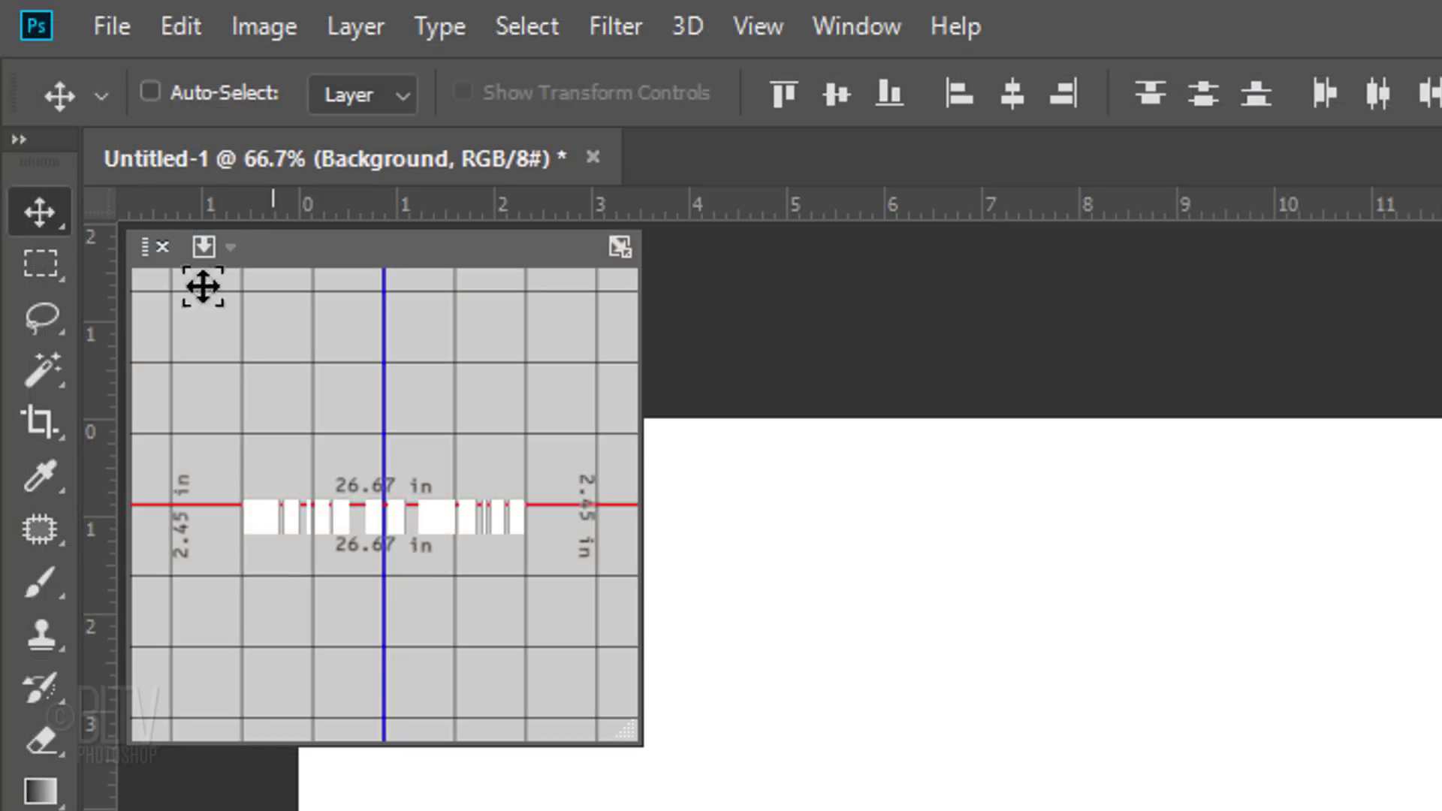
In Edit > Preferences > 3D, set Interactive Rendering shadow quality to Very High and confirm.
{"action": "left_click", "coordinate": [66, 9]}
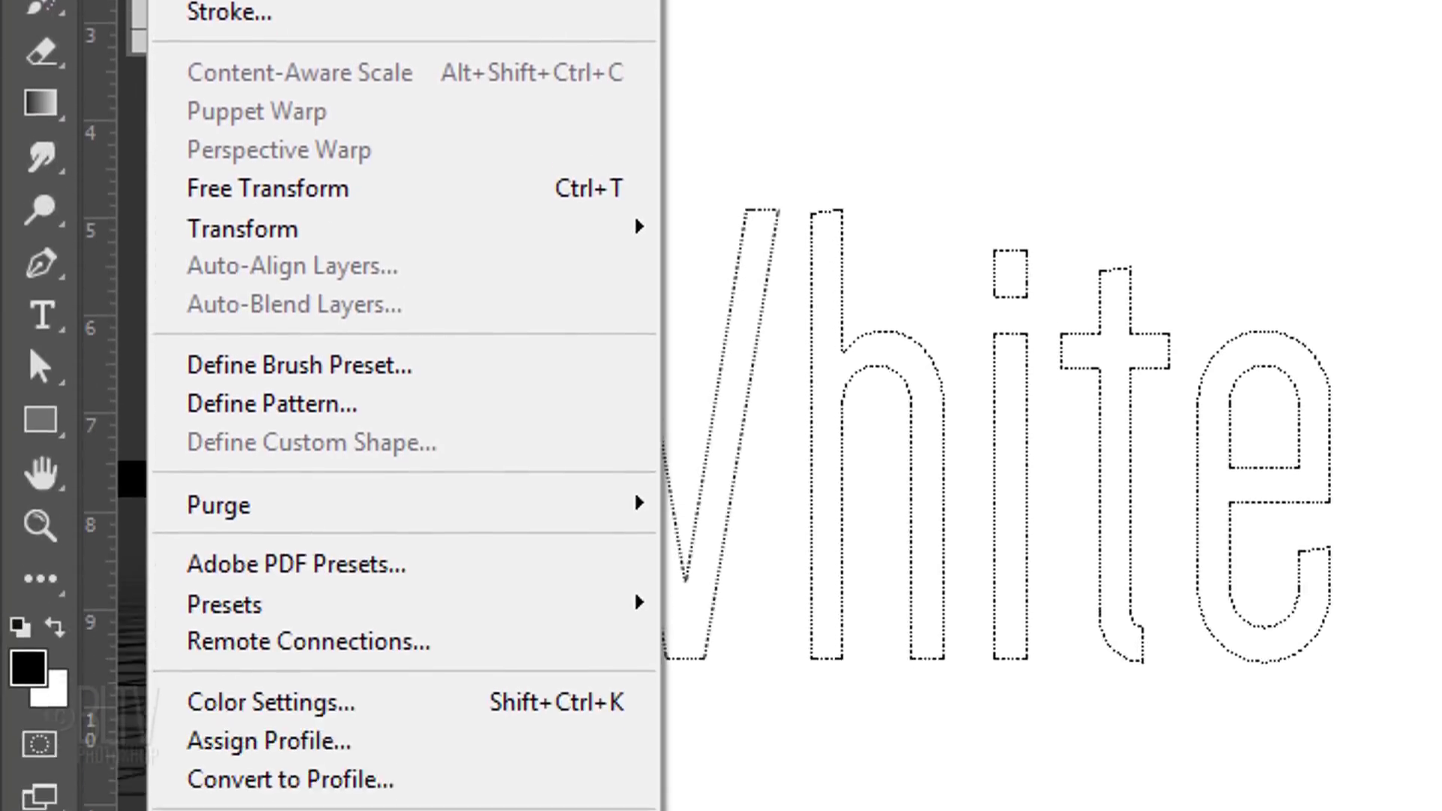
{"action": "mouse_move", "coordinate": [255, 689]}
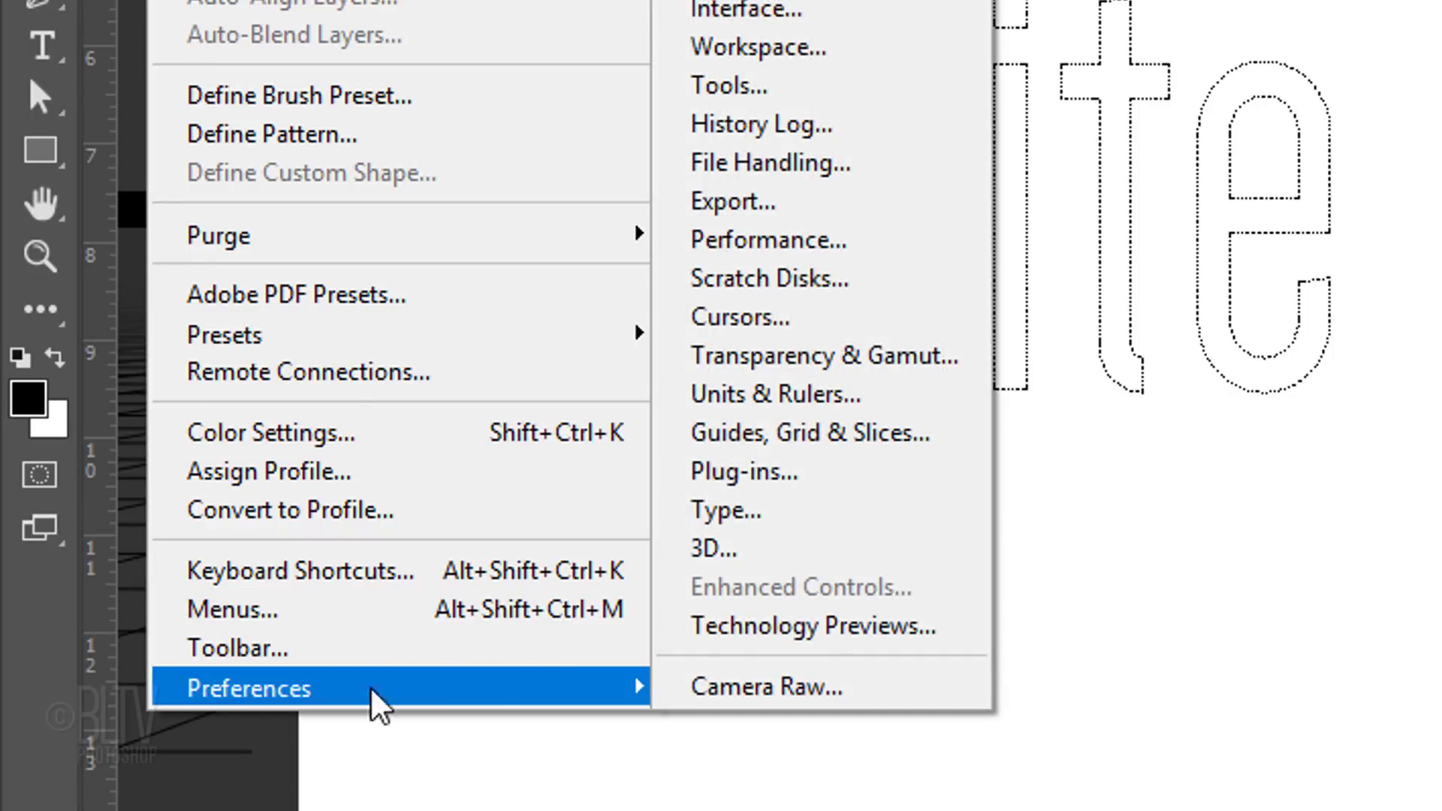
{"action": "left_click", "coordinate": [742, 550]}
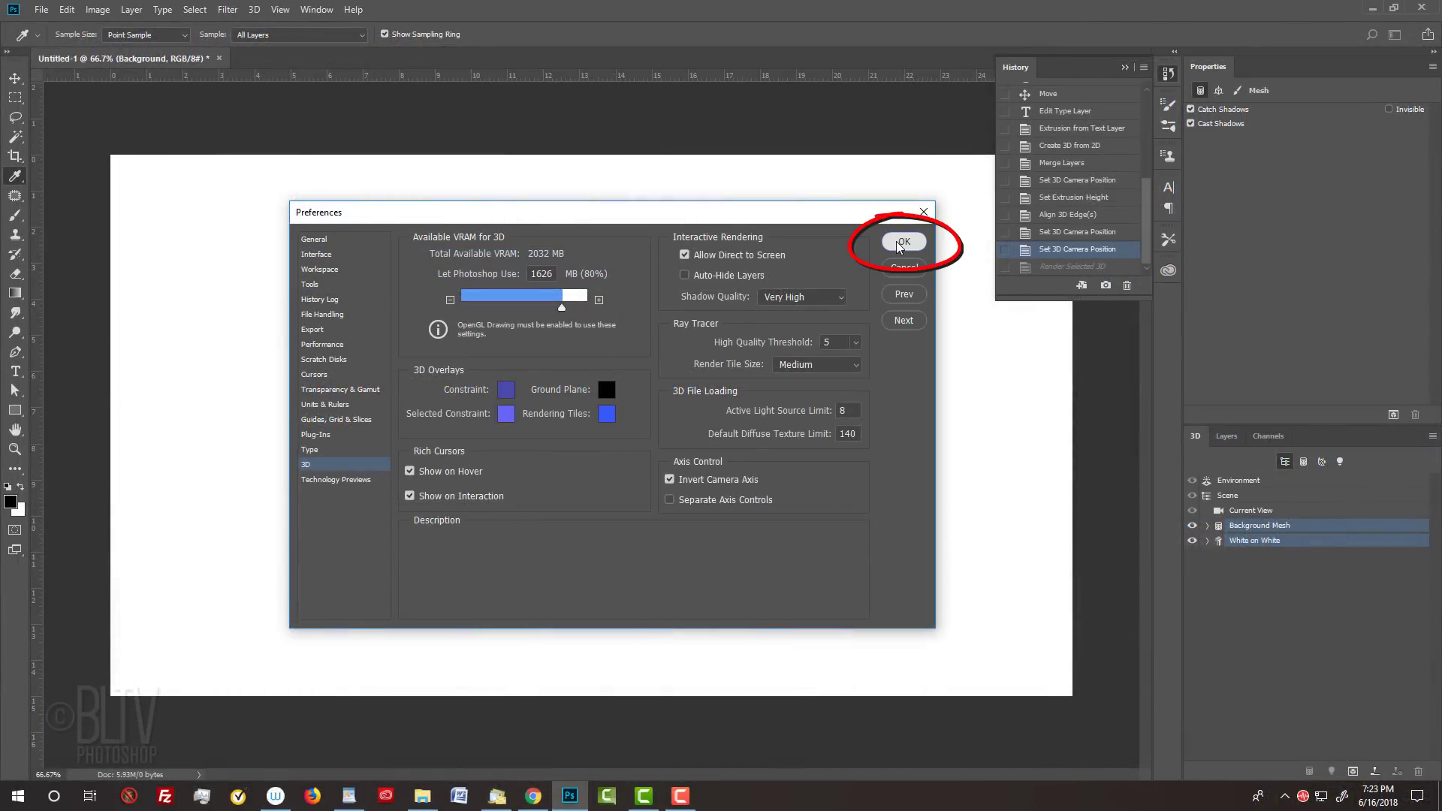
{"action": "left_click", "coordinate": [900, 243]}
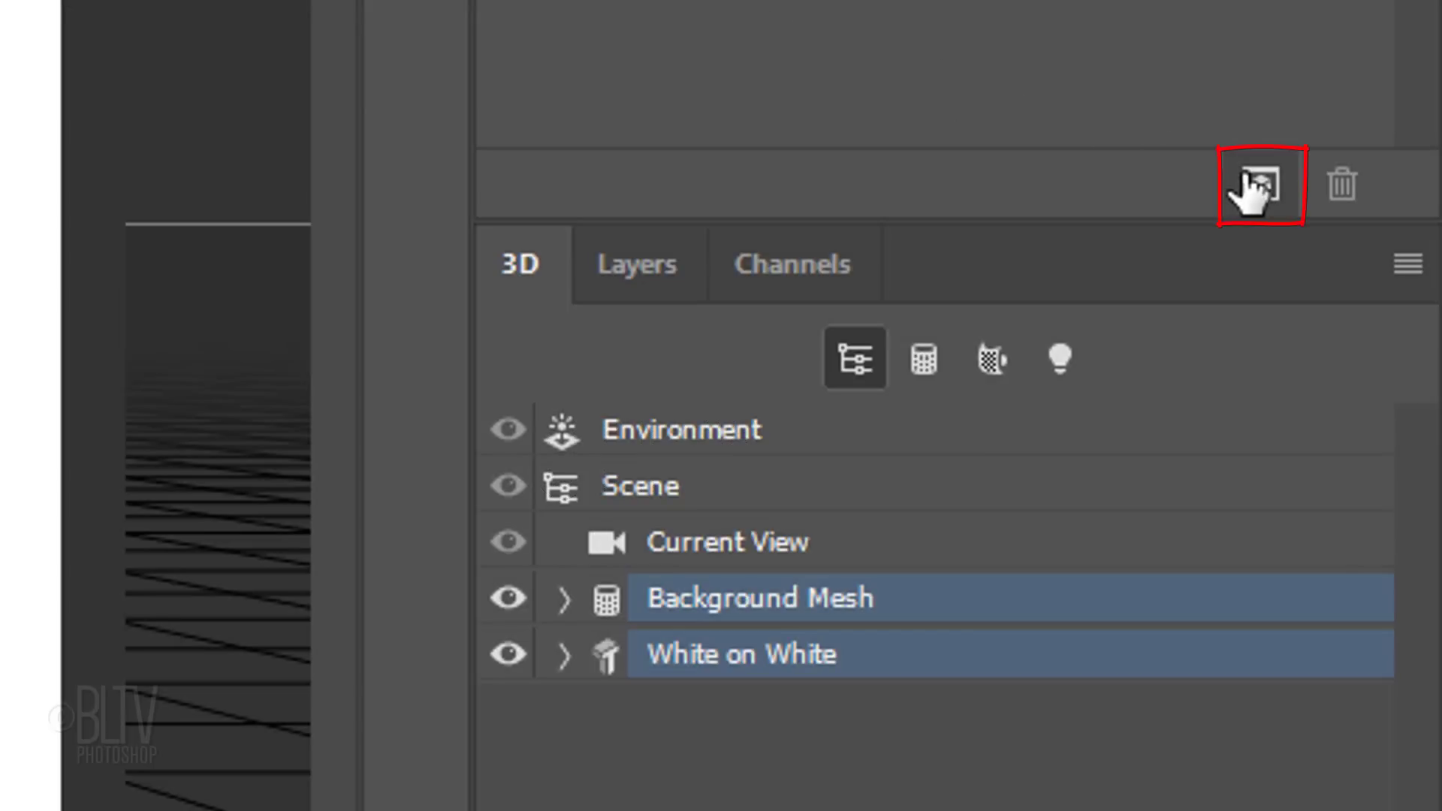
Render the 3D scene with soft shadows, then open the Layers panel menu to flatten the image.
{"action": "left_click", "coordinate": [1251, 191]}
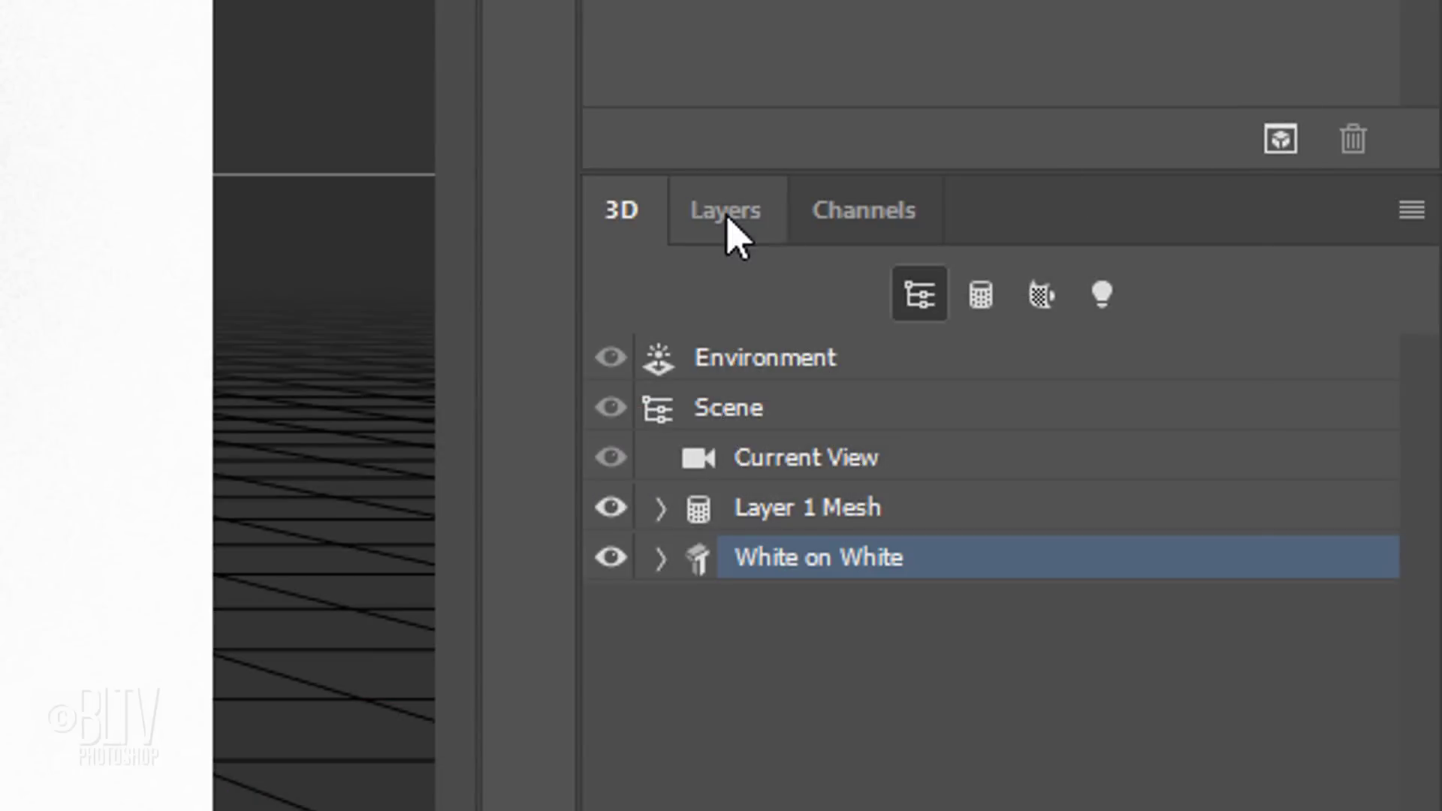
{"action": "left_click", "coordinate": [1226, 438]}
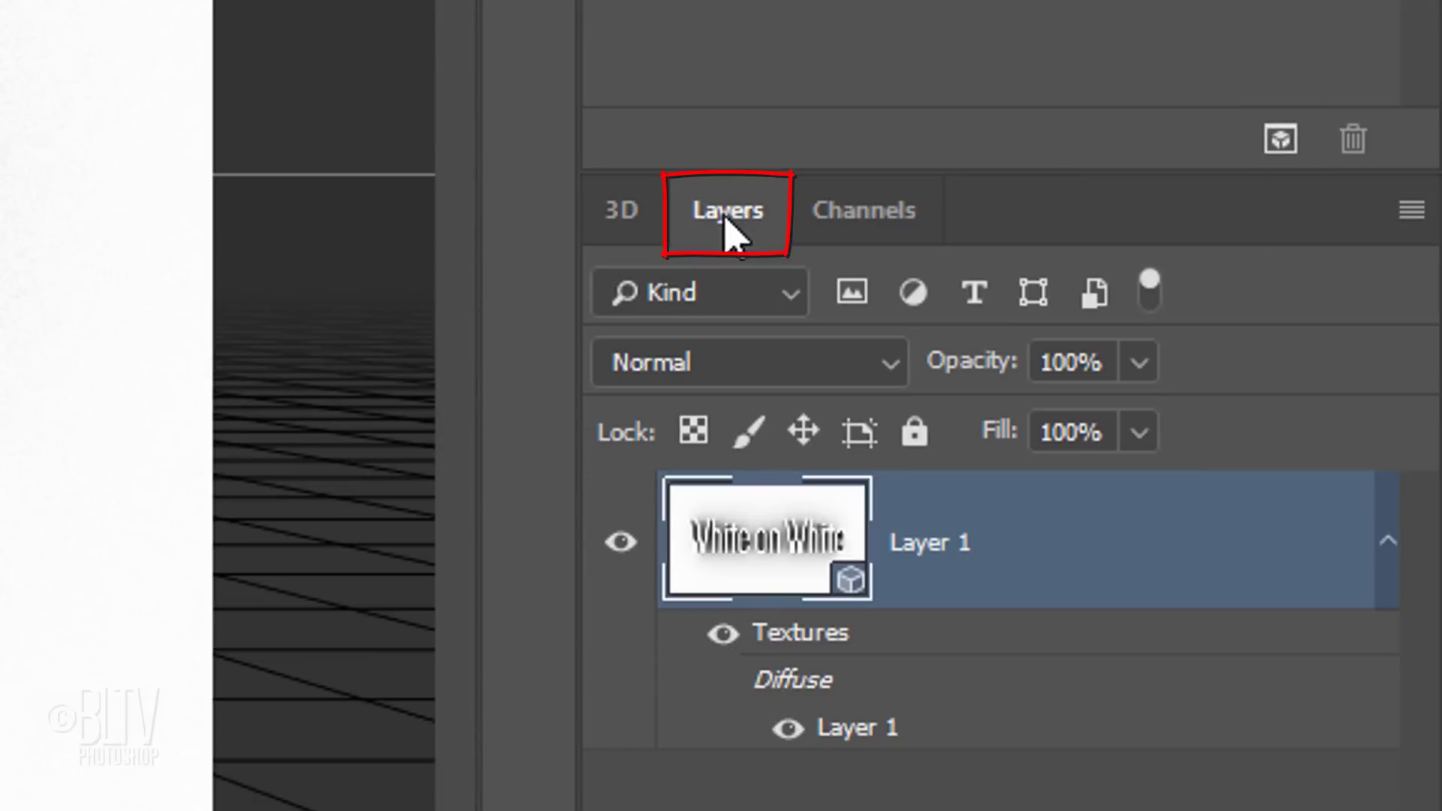
{"action": "left_click", "coordinate": [1409, 218]}
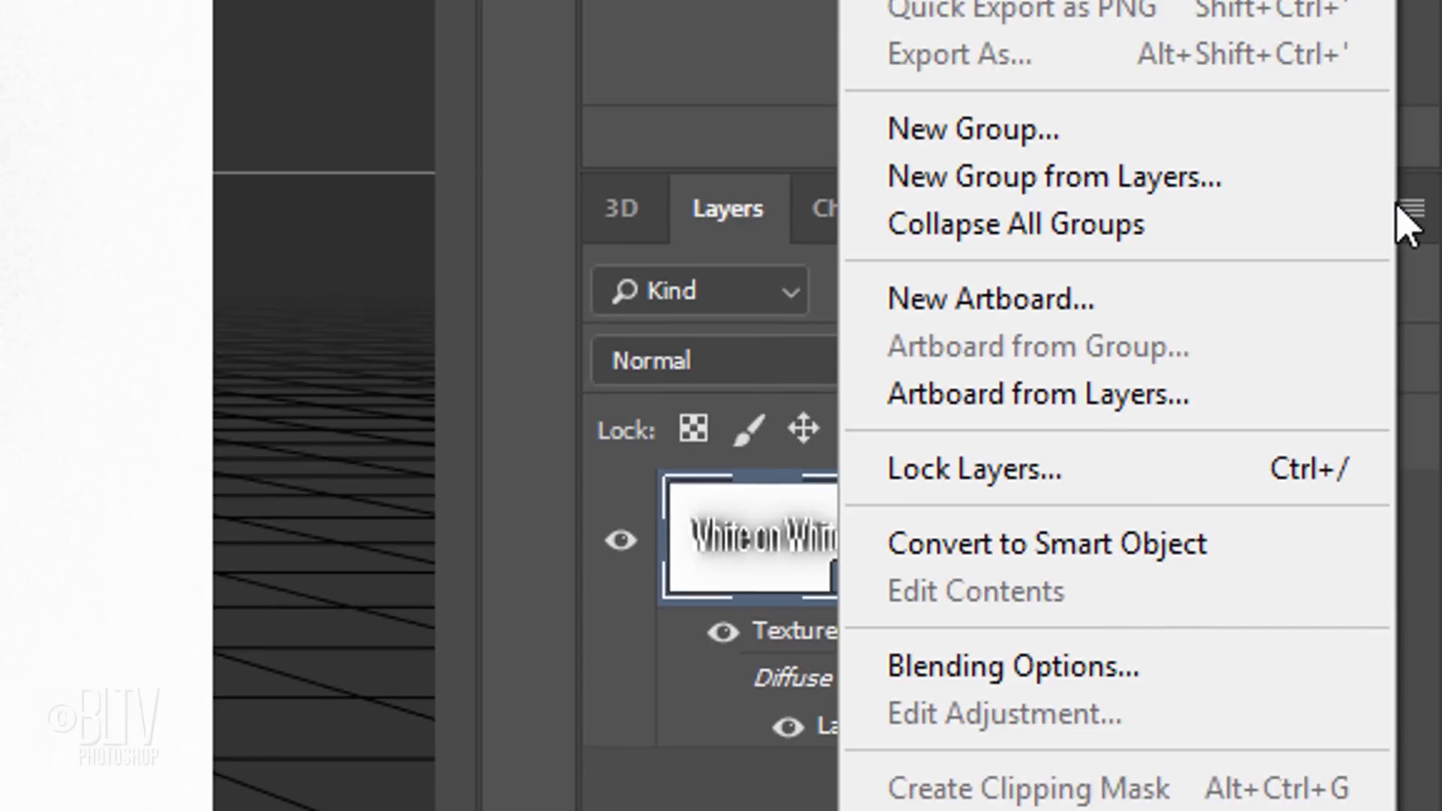